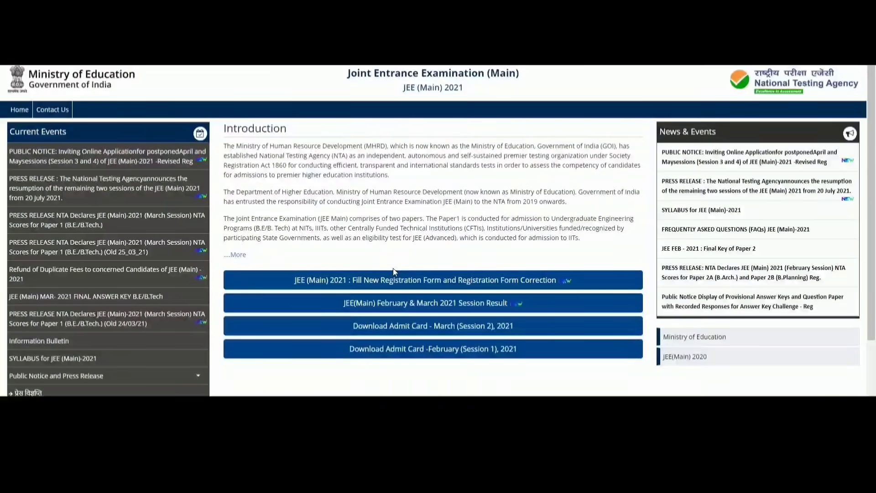
- Enter the JEE (Main) 2021 registration and form correction portal to reach the candidate dashboard
click(450, 282)
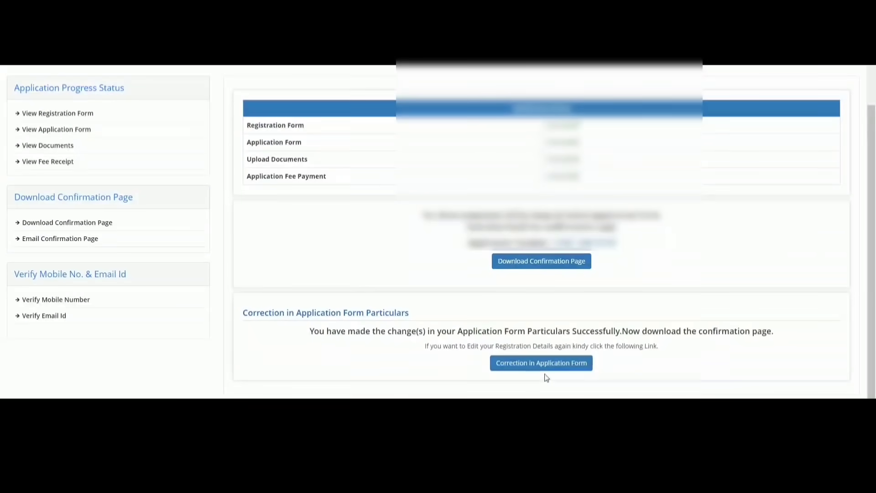
scroll(586, 301, up, 1)
scroll(586, 301, down, 1)
- Open the application form in correction mode via 'Correction in Application Form'
click(561, 368)
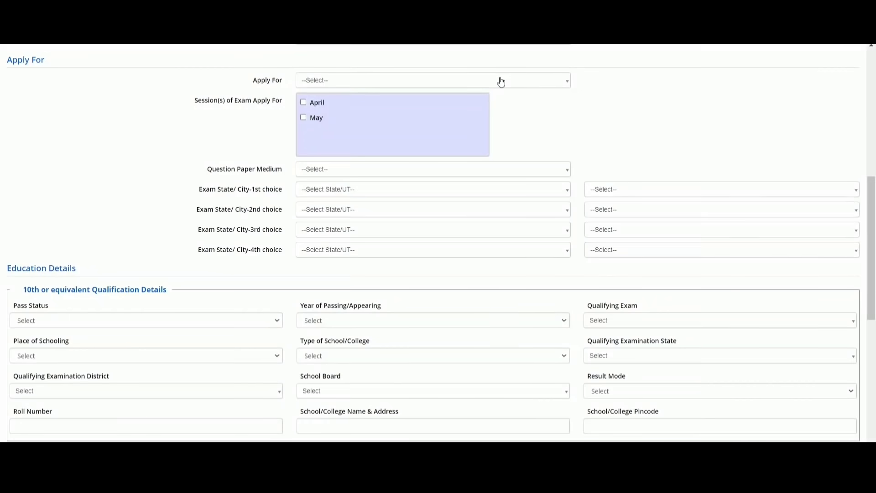
- Select 'B.E./B.Tech. Only' in the Apply For course list
click(502, 81)
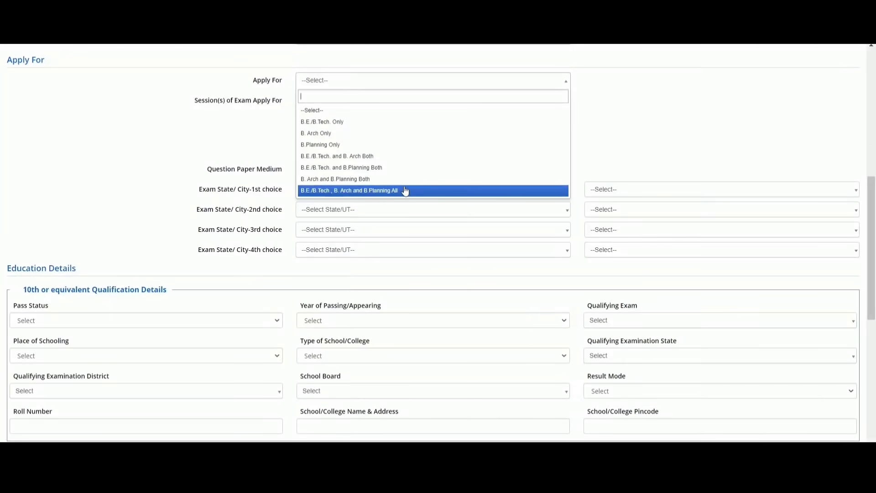
click(440, 130)
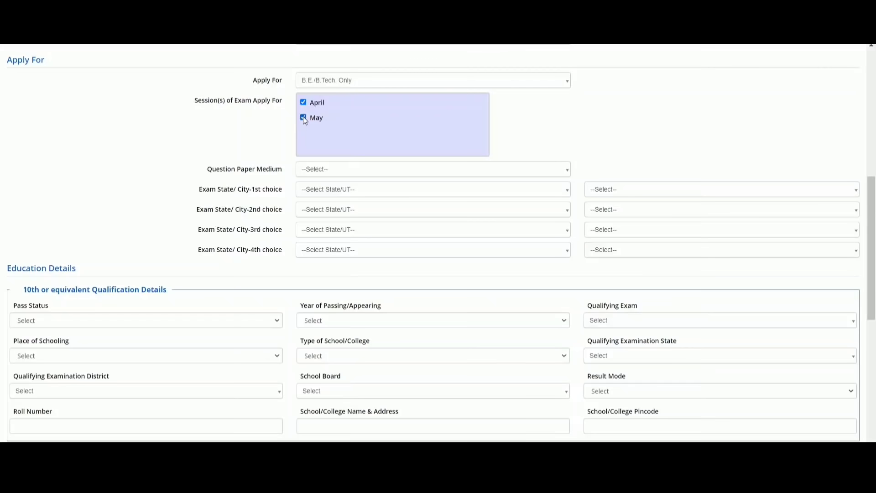
- Untick the April session under Session(s) of Exam Apply For, leaving only May
click(303, 101)
scroll(460, 201, down, 6)
scroll(460, 199, up, 20)
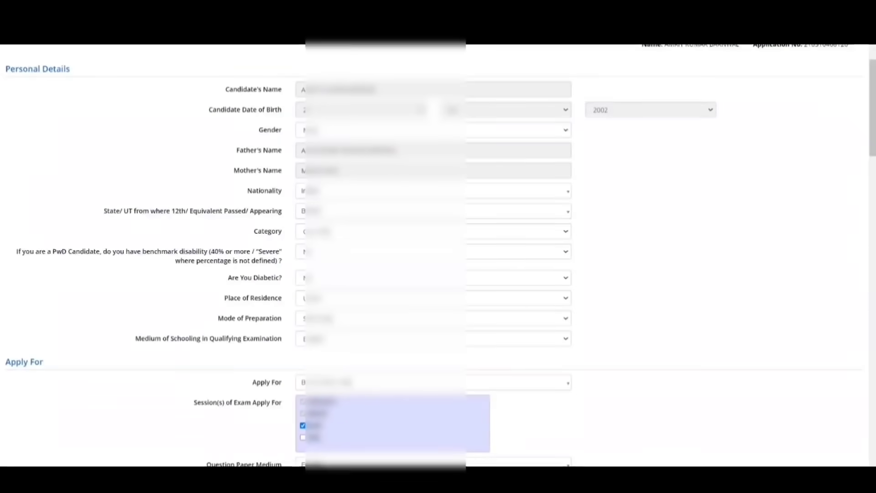
scroll(438, 255, down, 10)
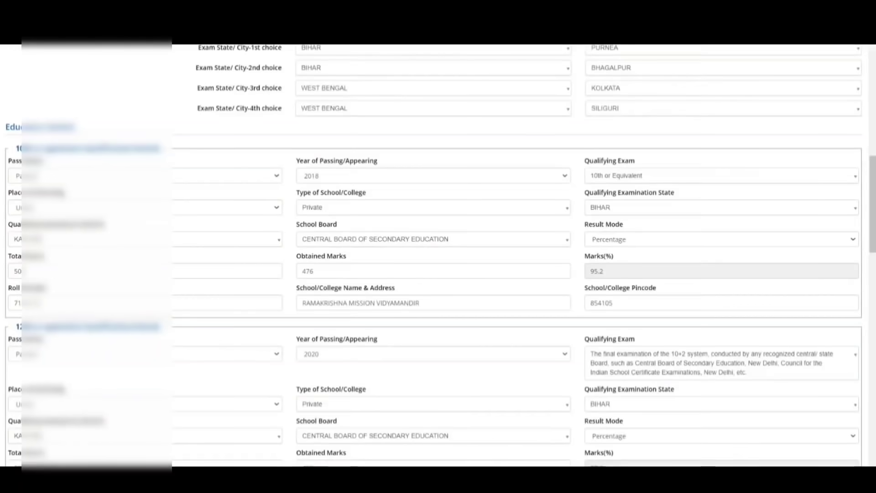
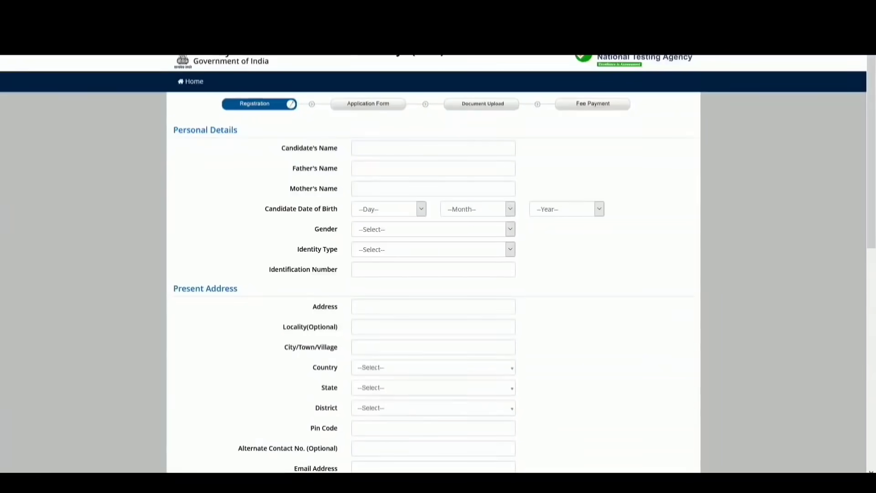
- Scroll down through the blank Personal Details and Present Address sections of the registration form
scroll(374, 323, down, 4)
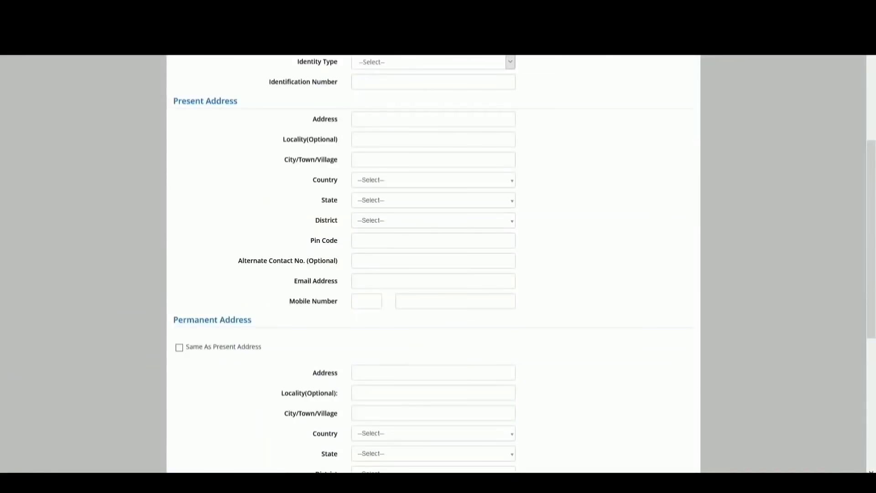
- Review the help notes for the candidate's name and father's name fields
scroll(402, 365, down, 4)
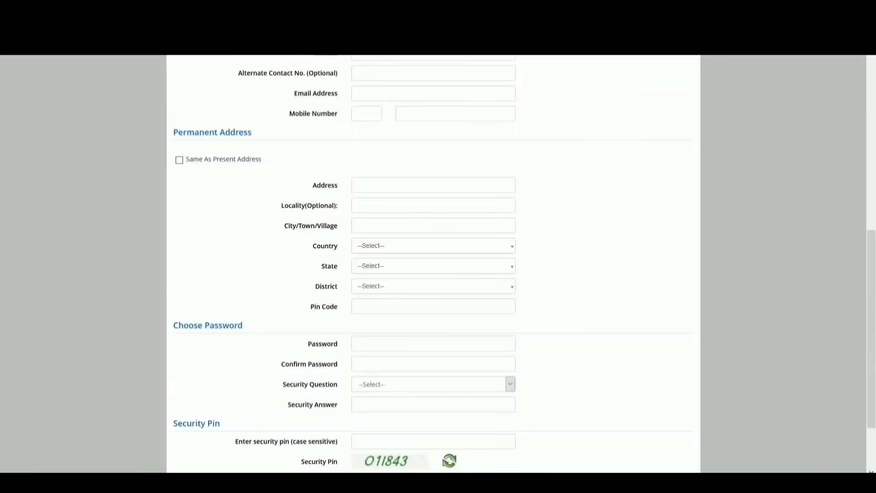
scroll(475, 338, up, 7)
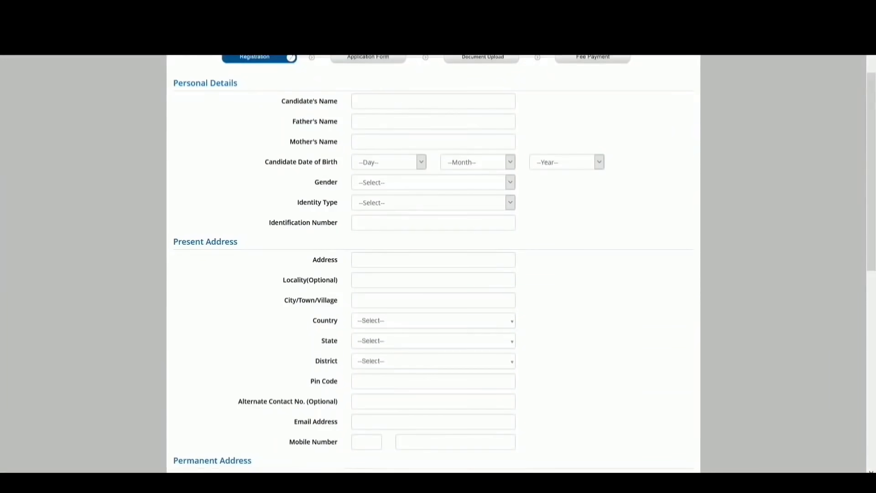
click(411, 101)
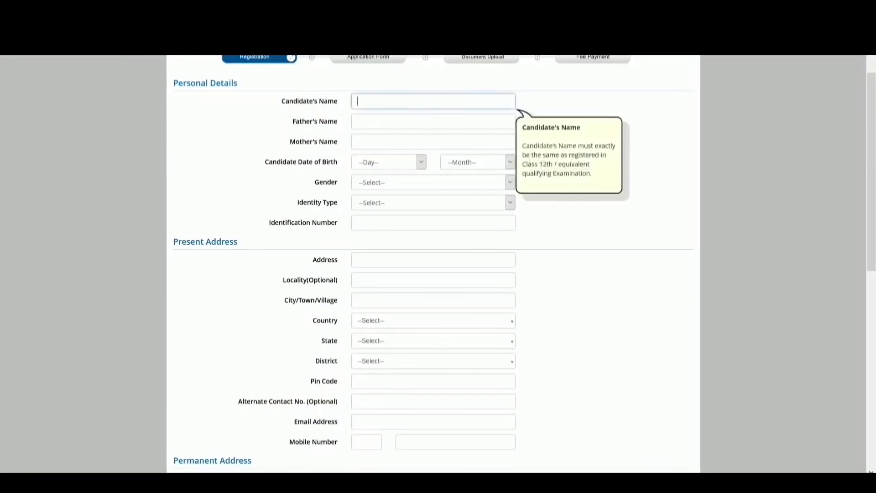
click(411, 121)
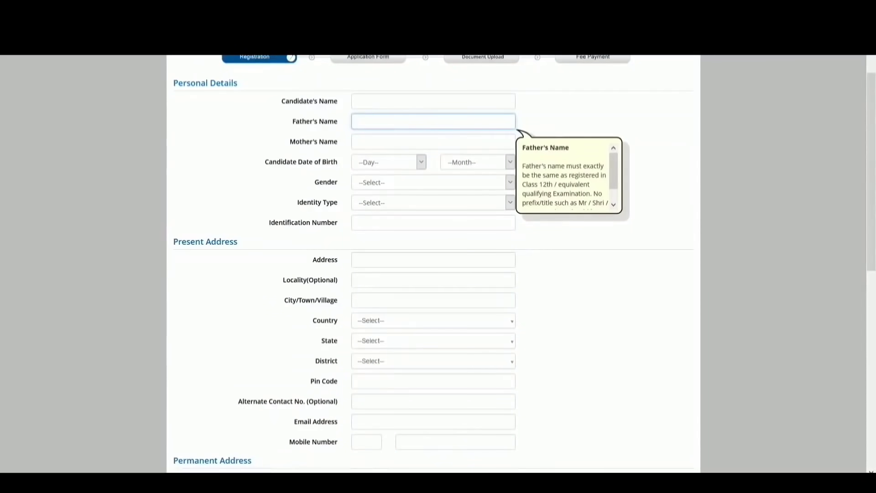
click(394, 158)
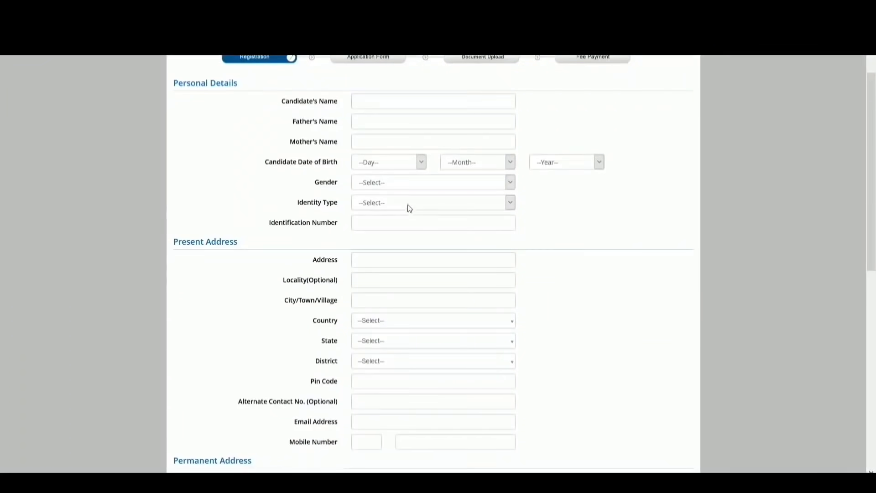
- Check the Identity Type list and the Same As Present Address option, then switch to Notepad
click(434, 202)
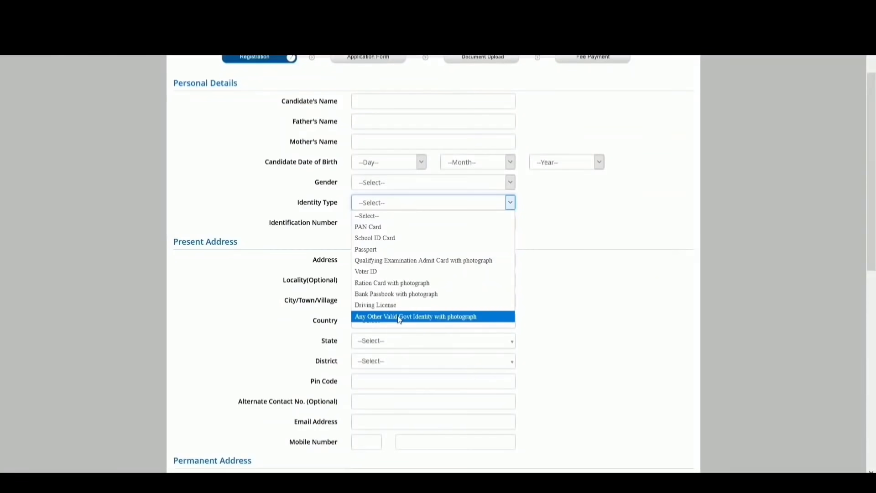
click(609, 206)
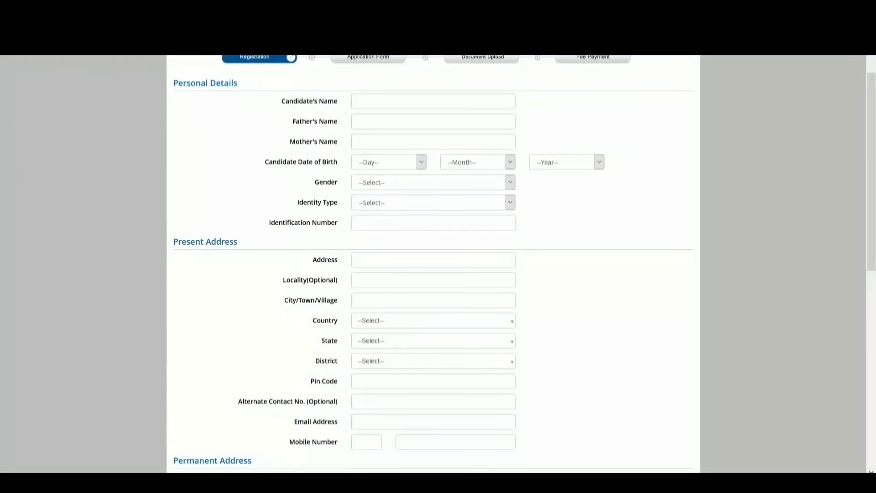
scroll(433, 265, down, 3)
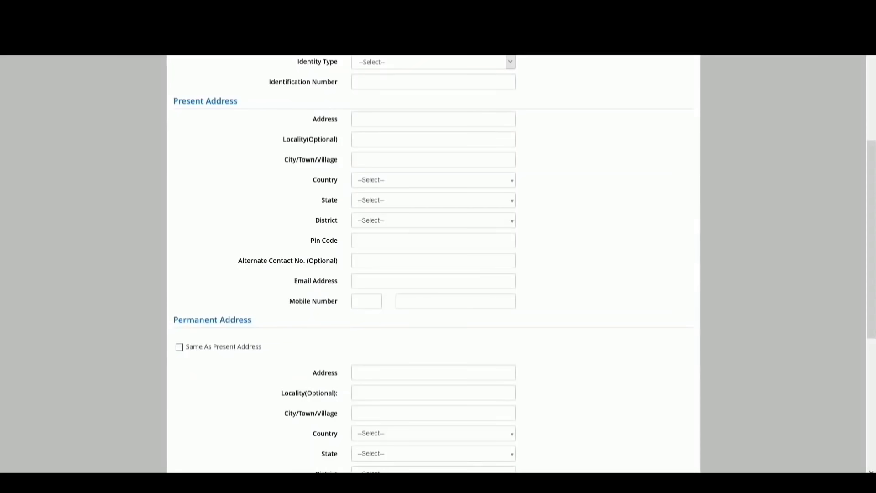
click(187, 349)
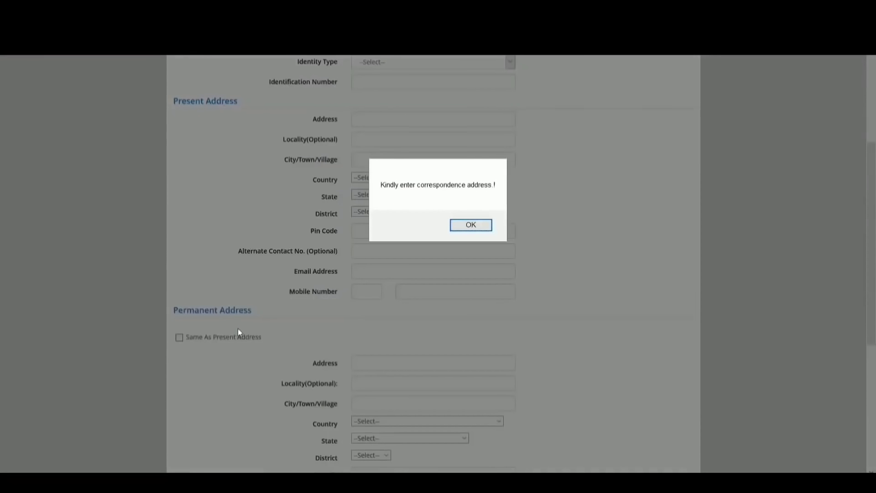
click(462, 227)
scroll(564, 275, down, 6)
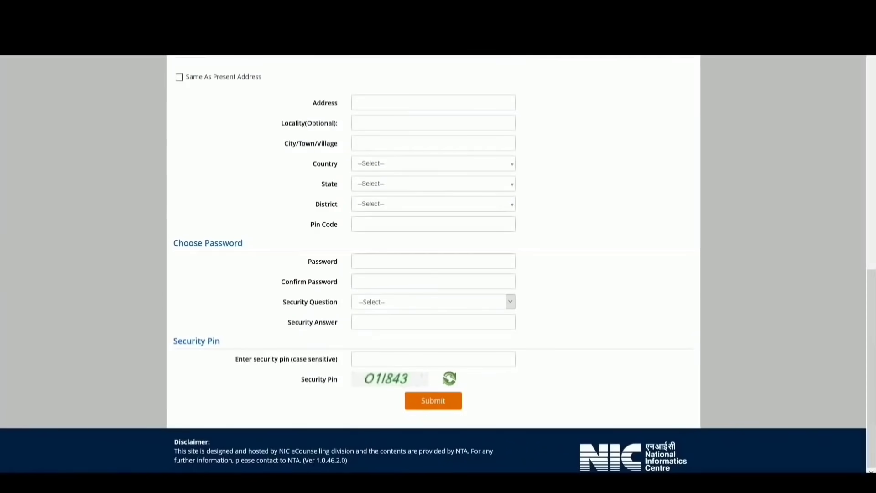
key(alt+Tab)
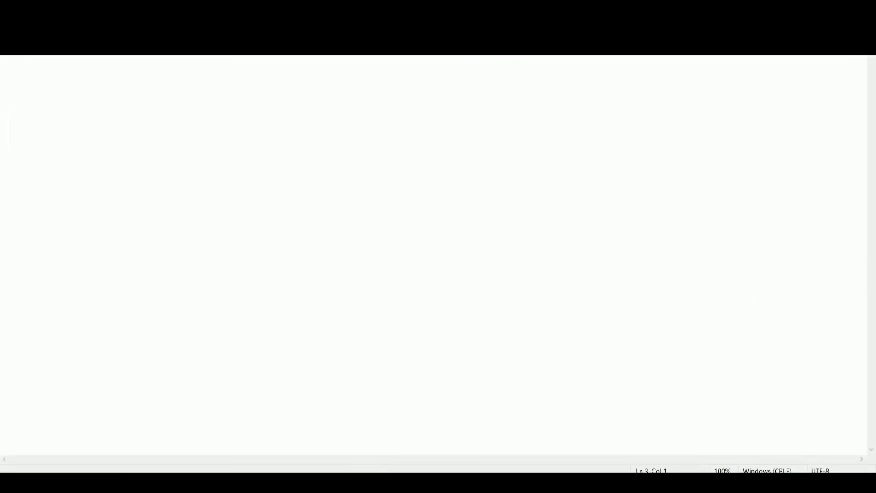
- Type two chosen passwords on separate lines in Notepad
key(Caps_Lock)
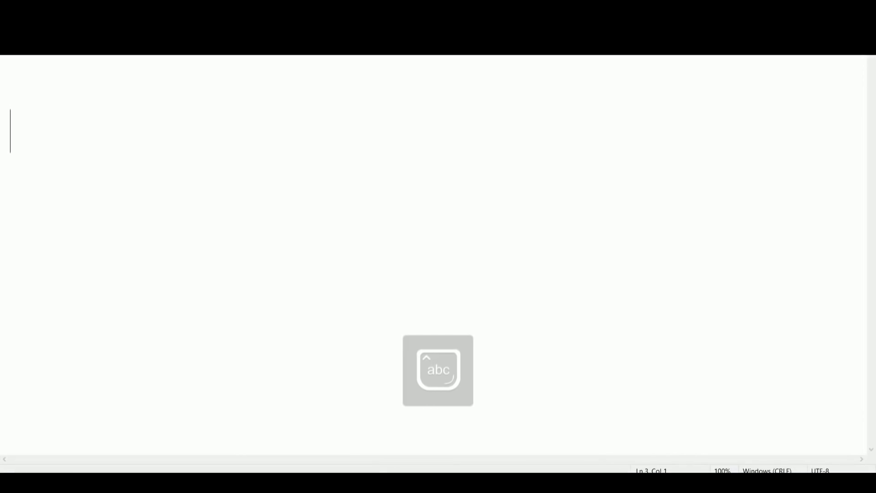
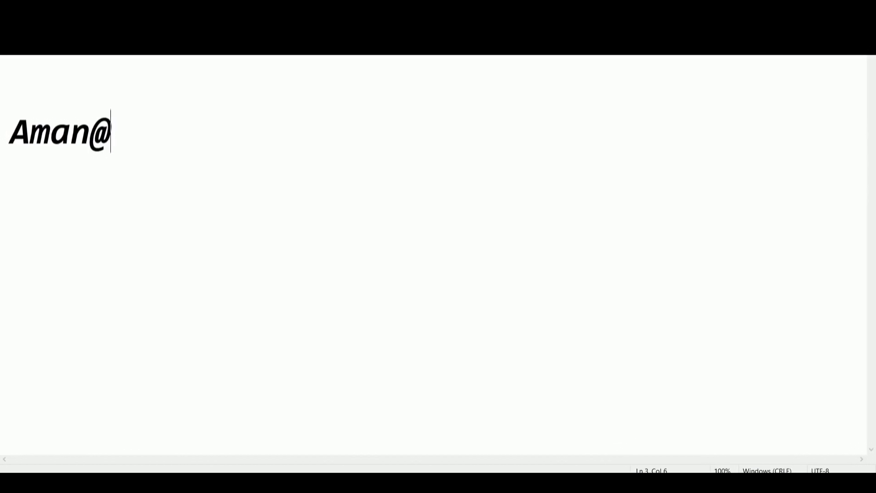
key(Return)
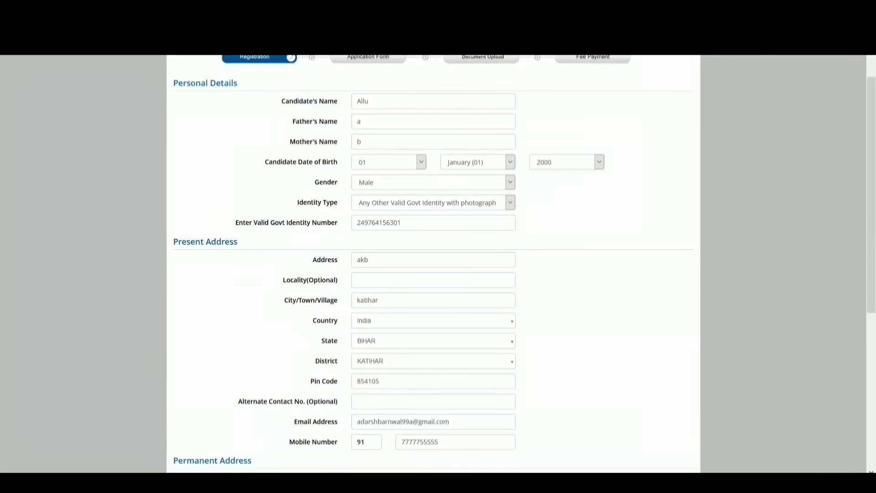
- Complete the personal, address, password, security question and pin fields, then submit the registration form
scroll(413, 254, down, 1)
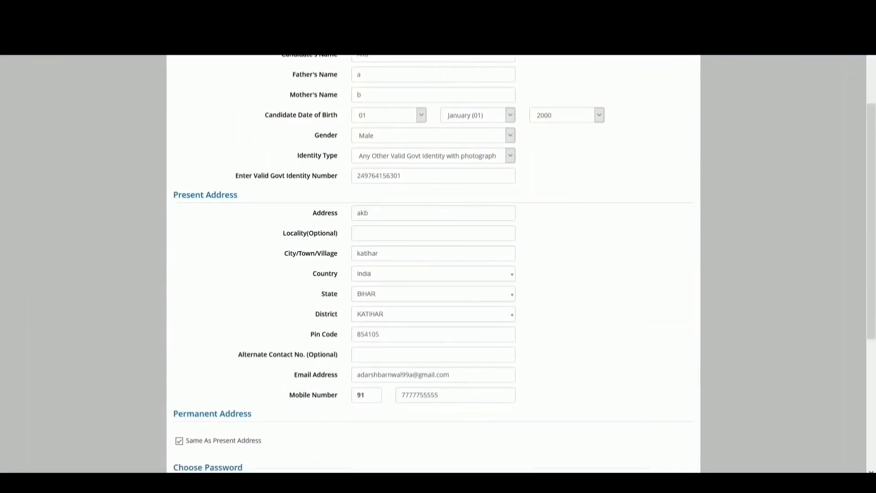
scroll(415, 322, down, 2)
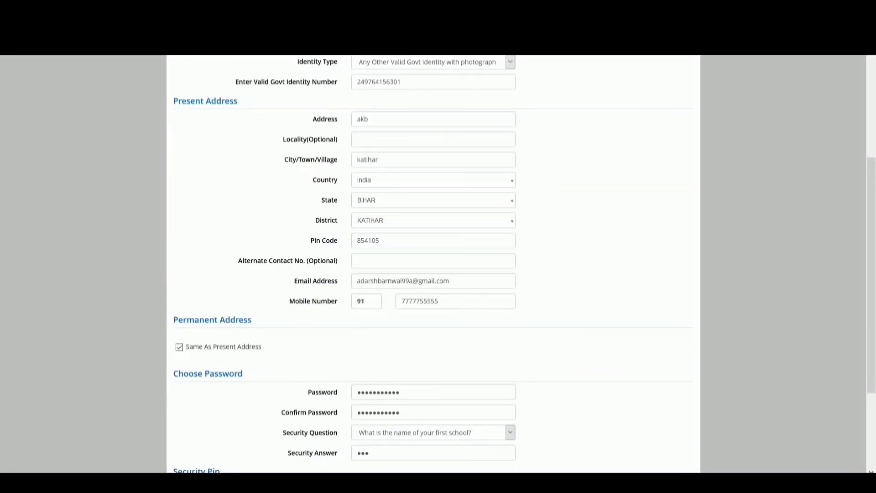
scroll(448, 309, down, 2)
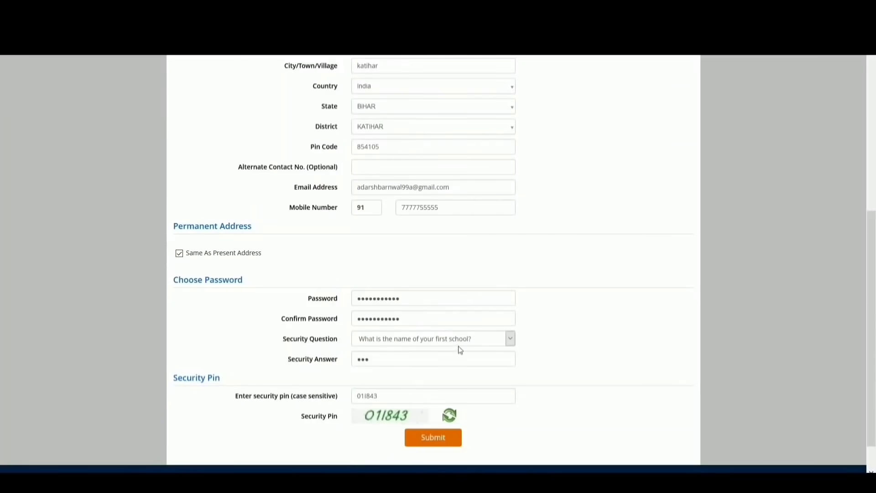
scroll(460, 350, down, 1)
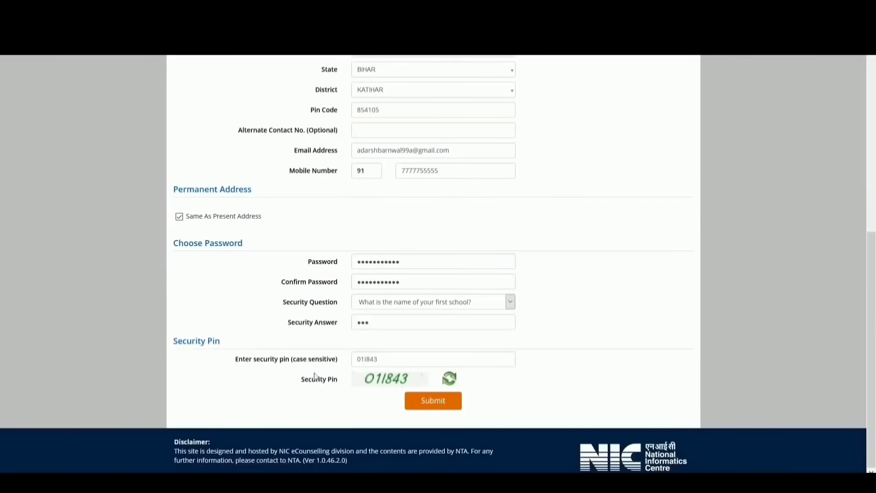
click(428, 400)
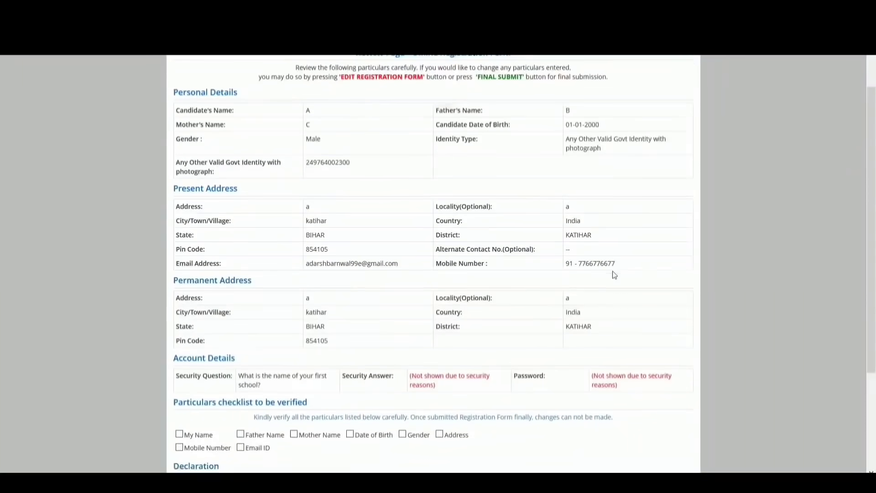
- Tick all review checklist boxes and I Agree, then final-submit and confirm with Yes
scroll(386, 270, down, 1)
scroll(450, 453, down, 1)
scroll(434, 265, down, 1)
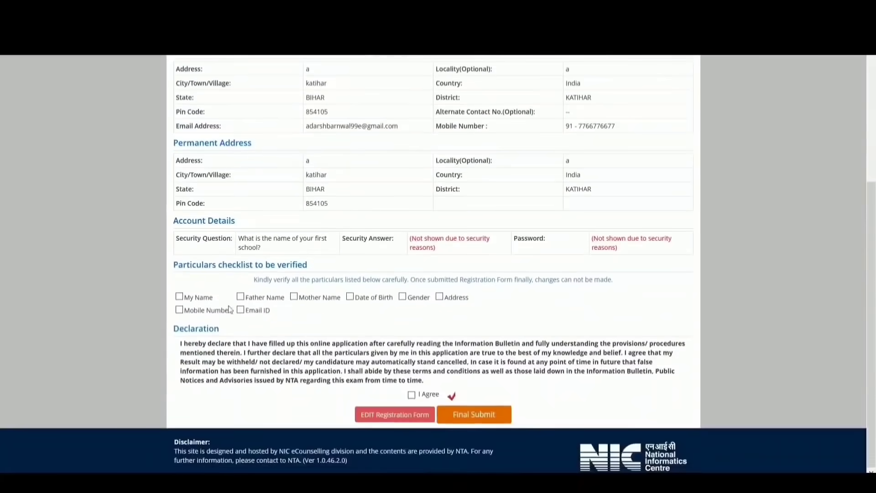
click(179, 296)
click(480, 419)
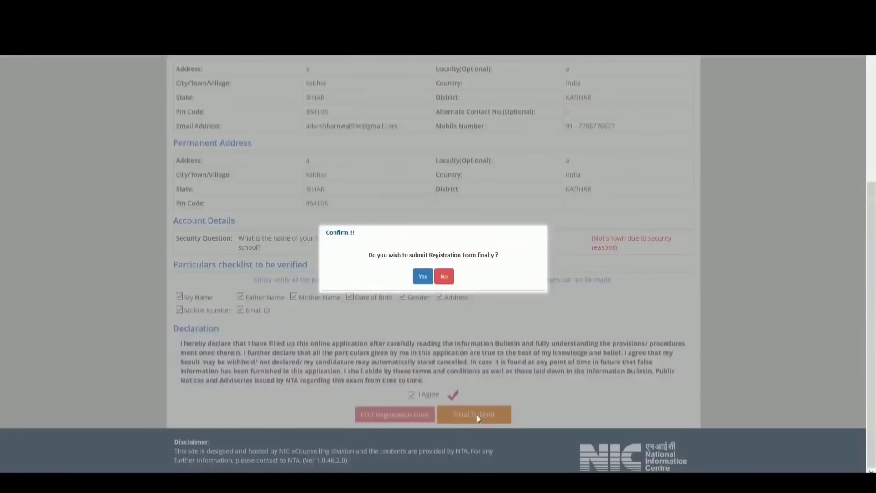
click(427, 280)
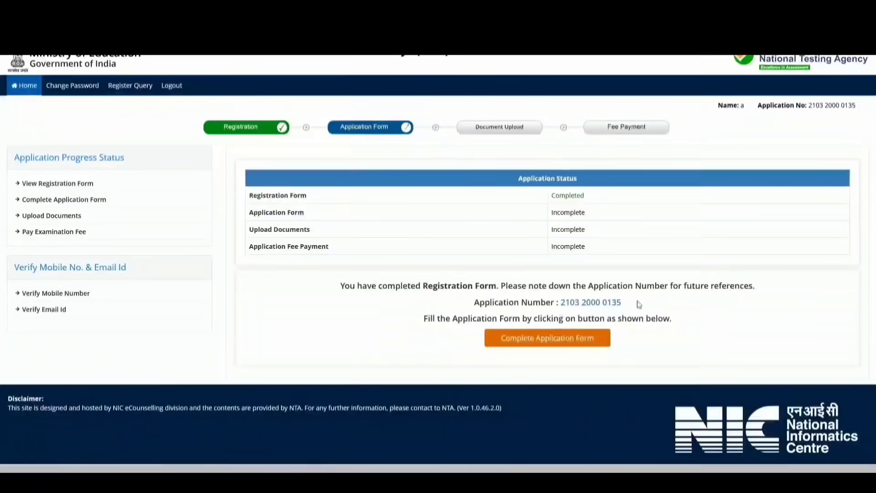
drag(639, 303, 560, 302)
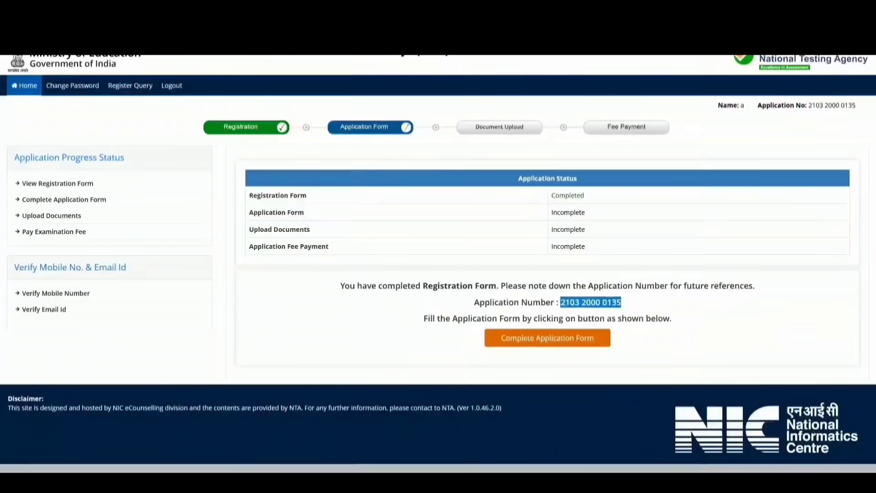
right_click(588, 305)
click(596, 311)
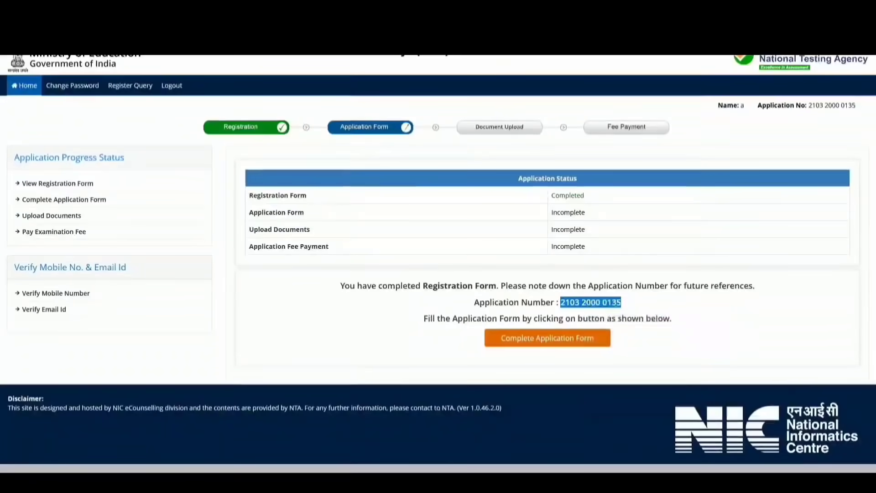
click(663, 298)
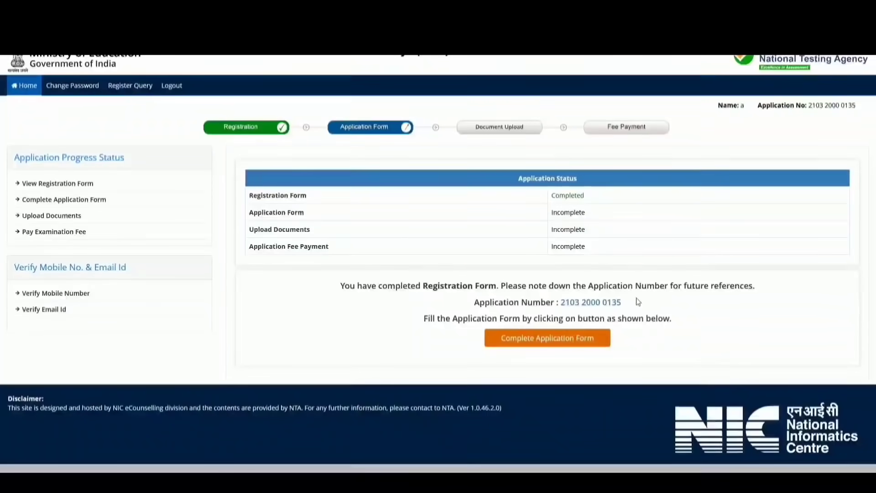
- Open the application form and set nationality to Indian and 12th exam state to JHARKHAND
click(566, 345)
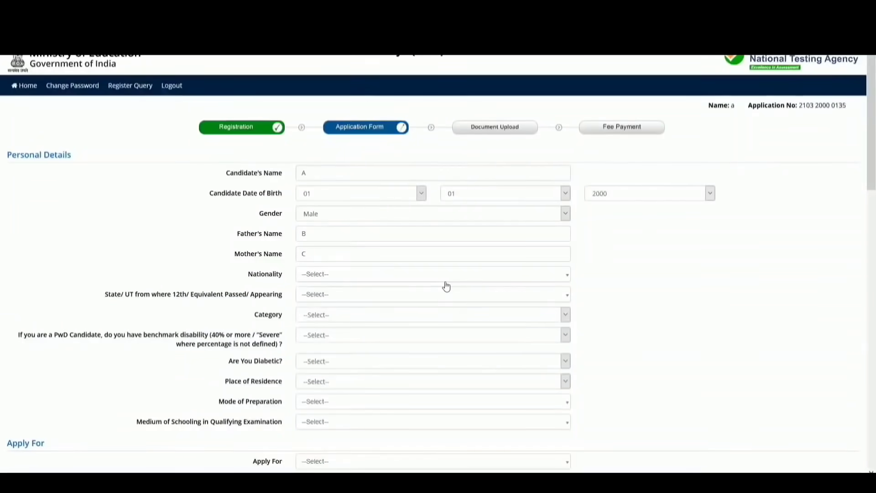
scroll(446, 286, down, 1)
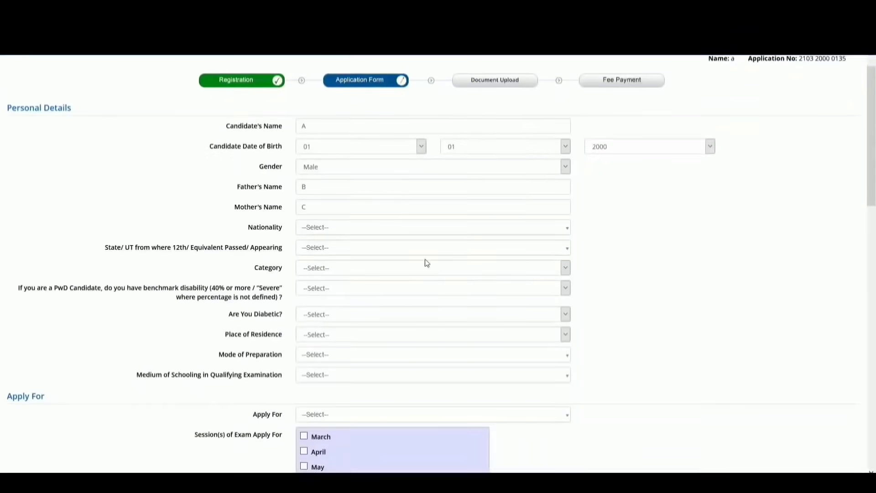
click(458, 230)
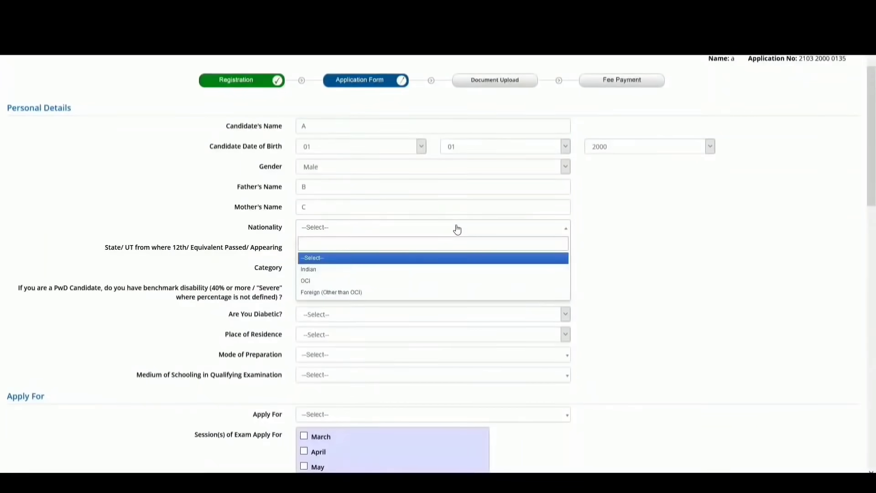
text(ID)
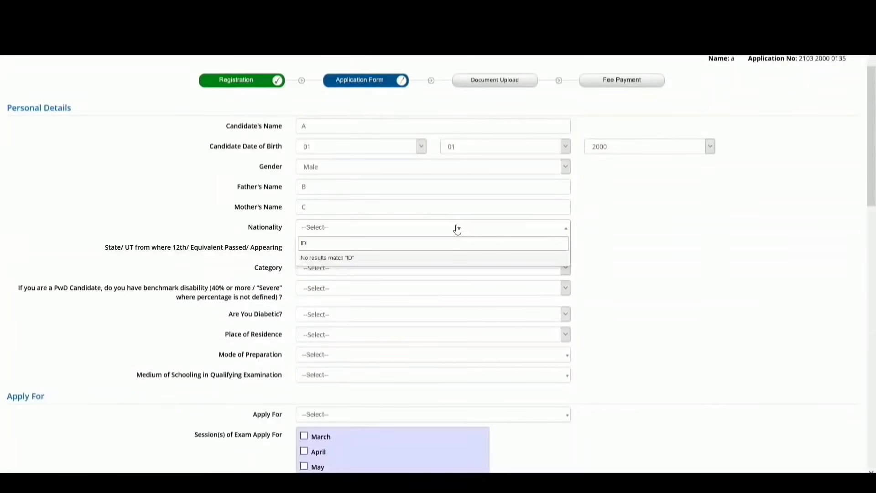
key(BackSpace)
text(N)
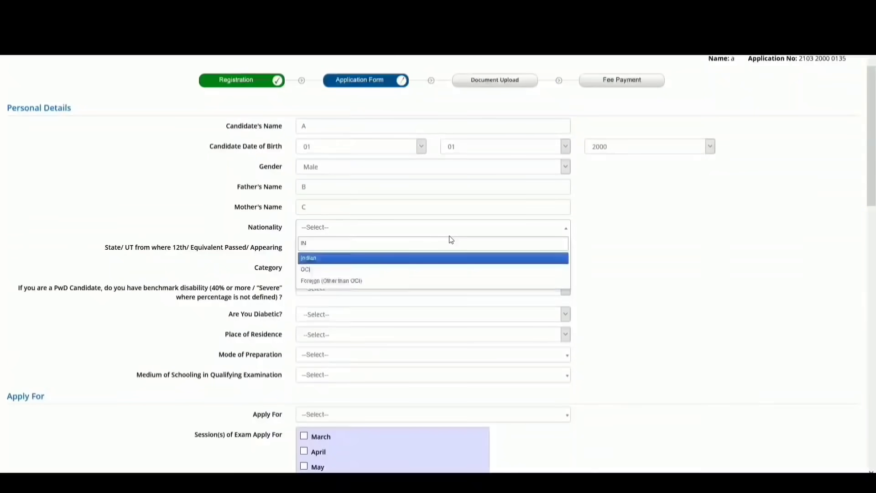
key(Return)
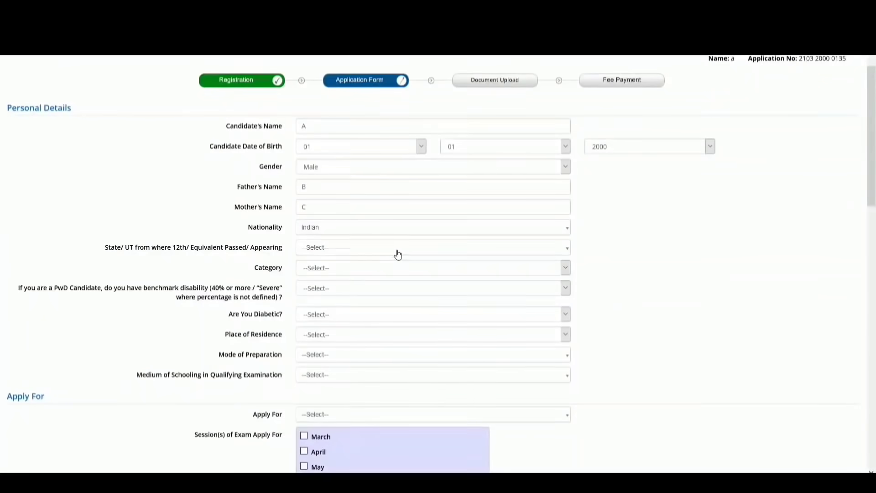
click(400, 254)
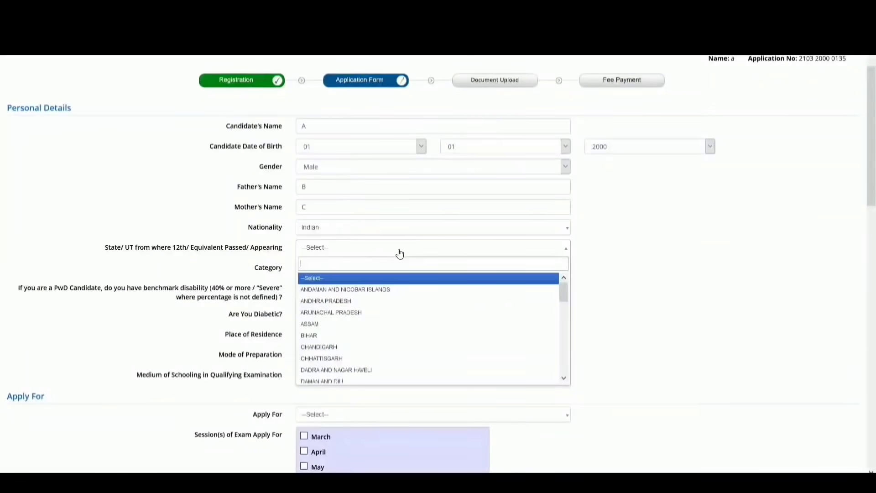
text(JHA)
key(Return)
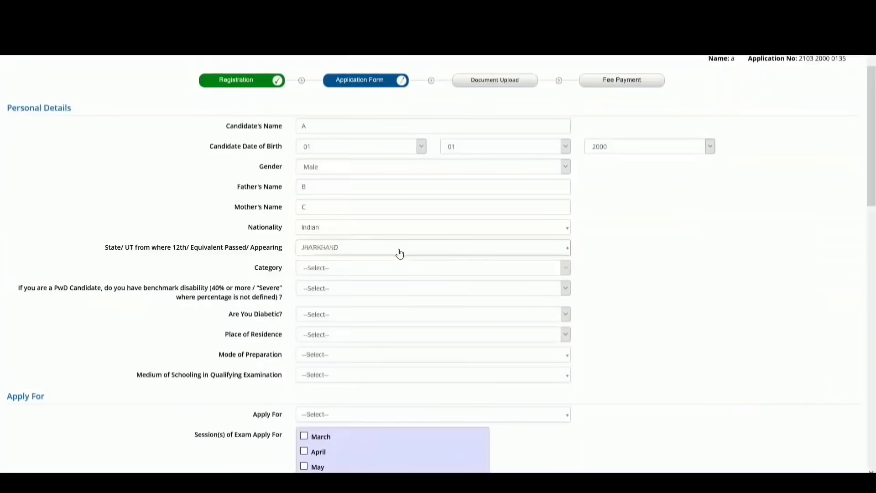
- Set category General, PwD No, Diabetic No, residence Urban and preparation Self Study
click(397, 273)
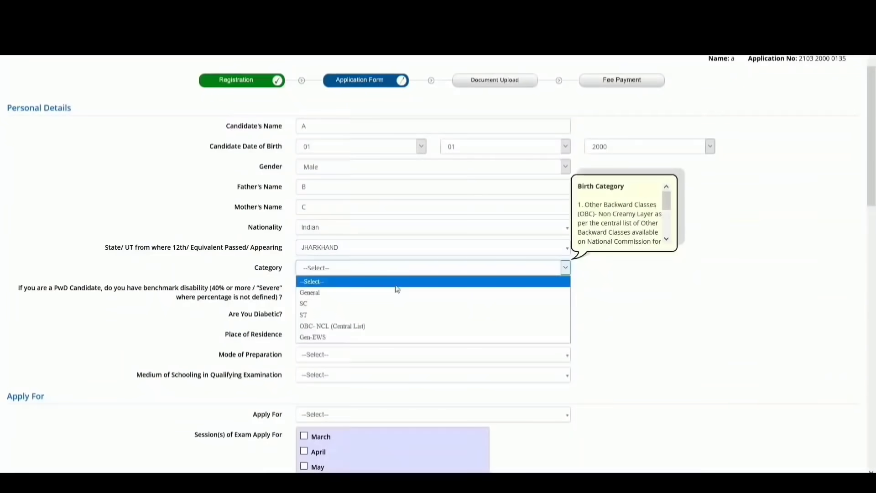
click(397, 293)
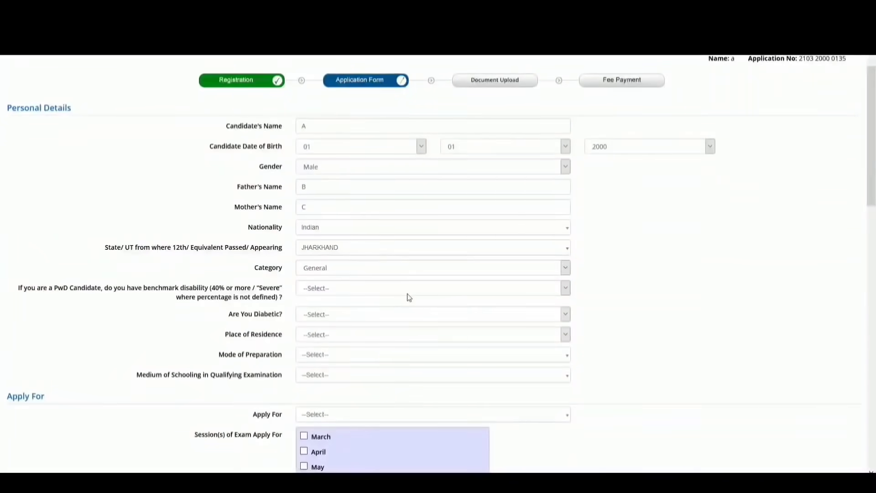
click(408, 290)
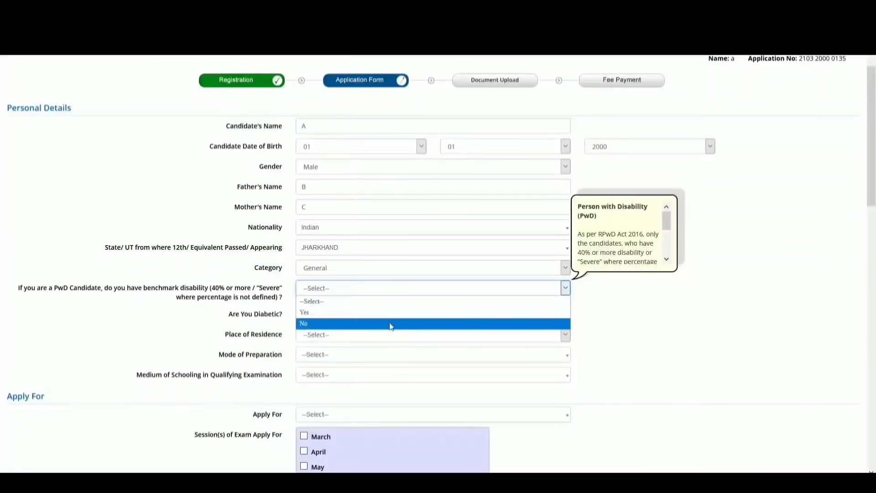
click(391, 324)
click(401, 315)
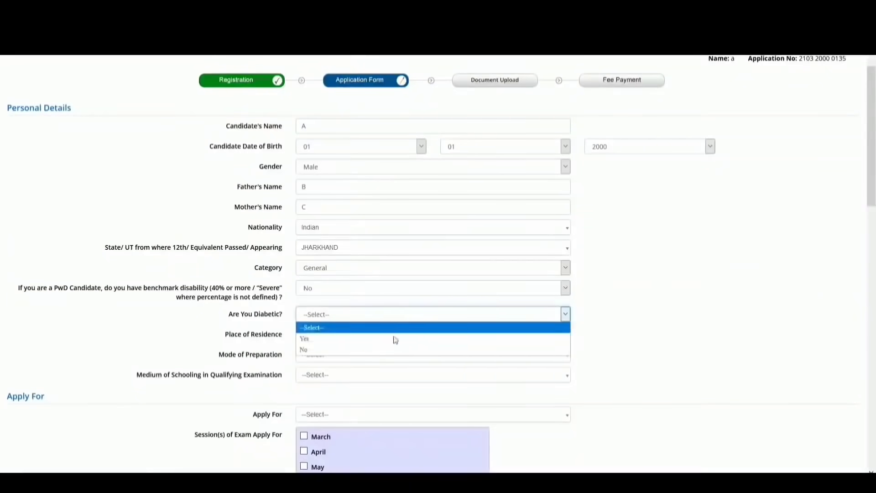
click(389, 349)
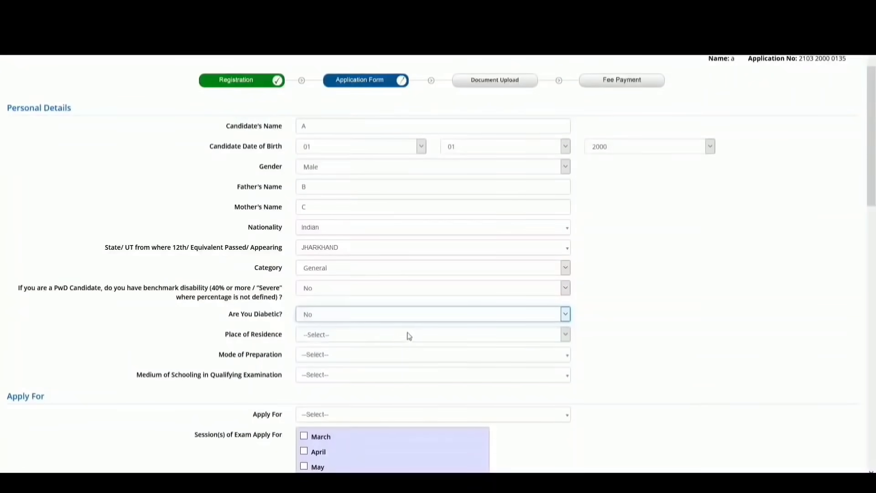
click(410, 336)
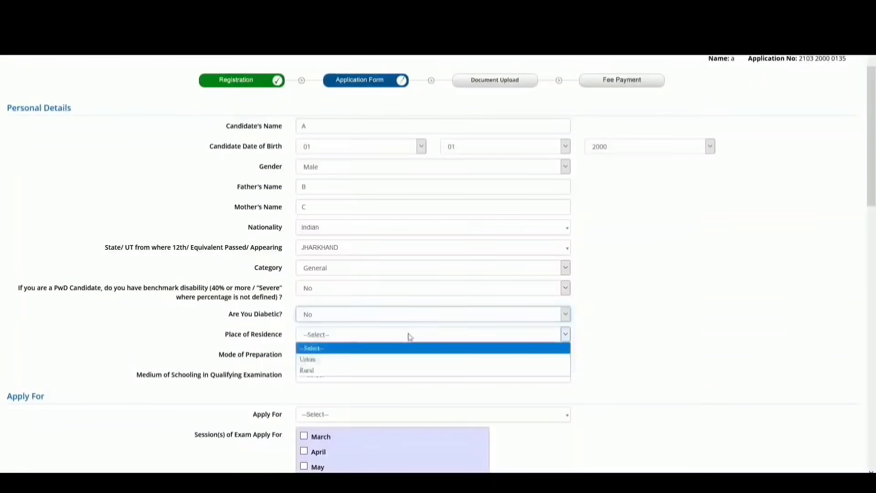
click(401, 360)
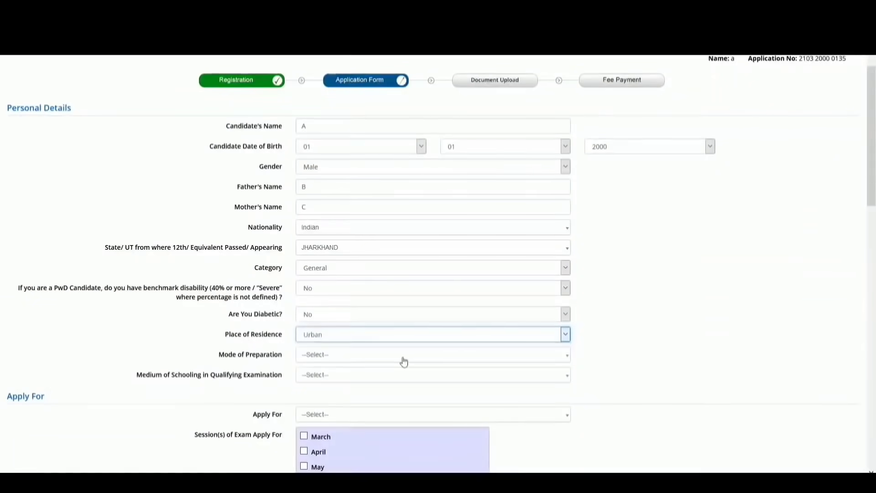
click(404, 360)
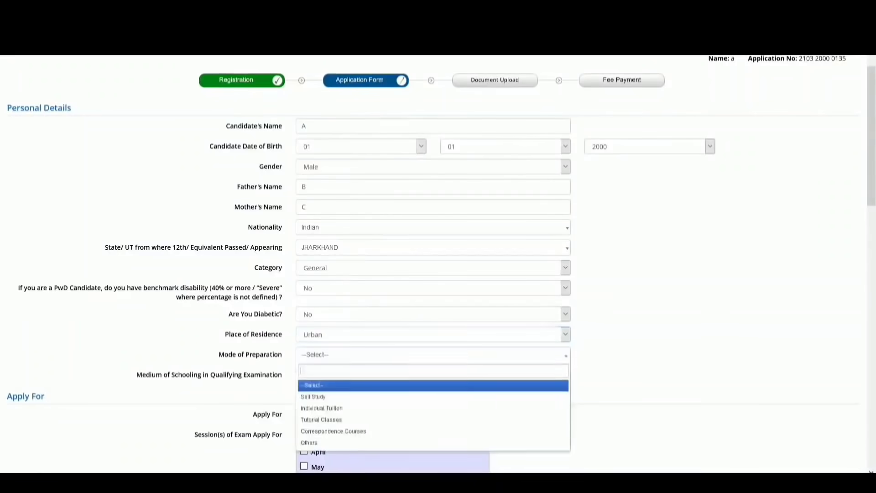
click(381, 397)
- Set the medium of schooling to English
scroll(398, 379, down, 2)
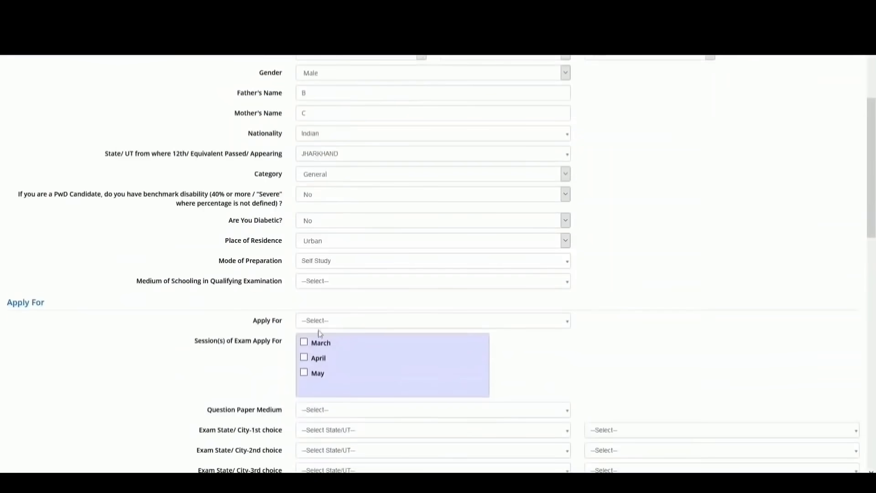
click(368, 282)
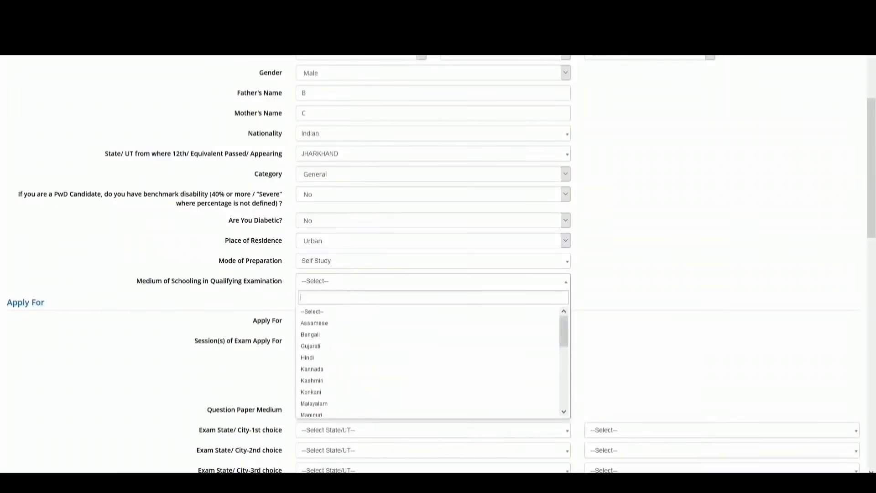
text(ENGLI)
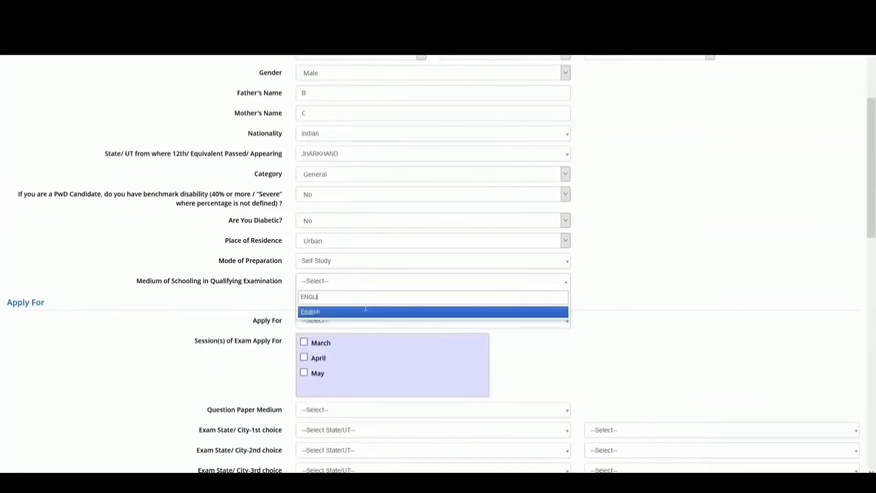
click(366, 311)
scroll(363, 306, down, 5)
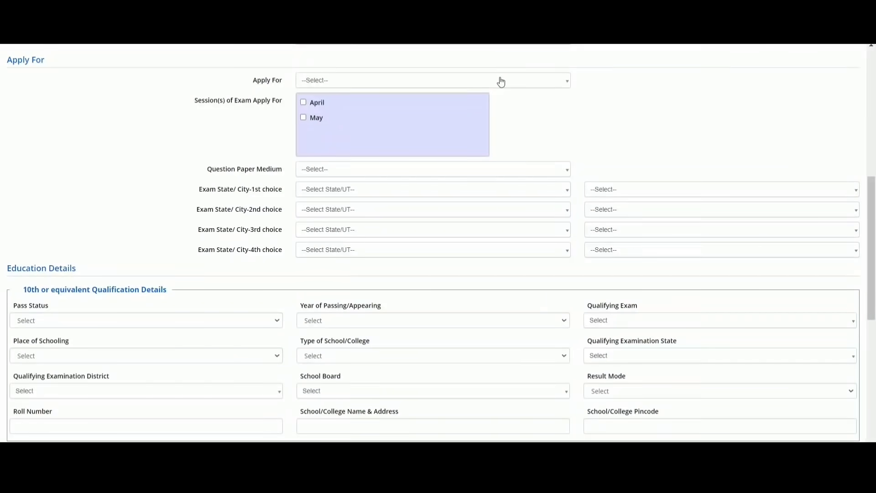
click(501, 82)
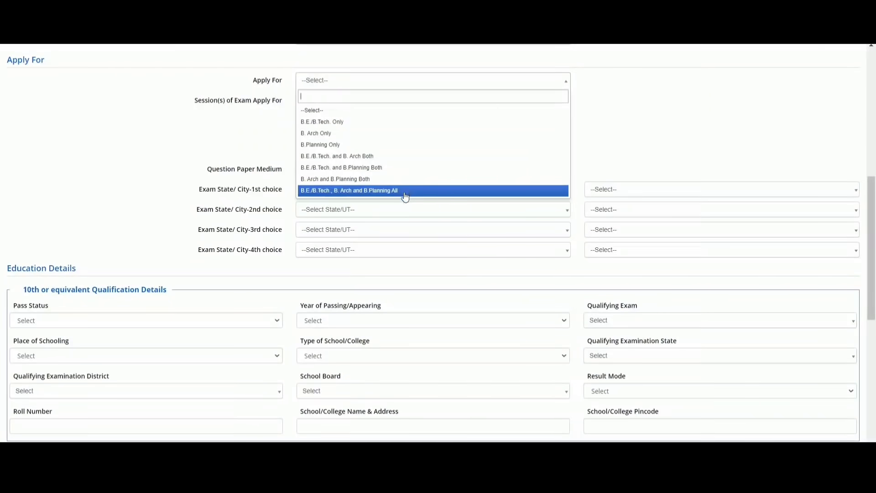
- Choose B.E./B.Tech. Only and tick both the April and May exam sessions
click(440, 130)
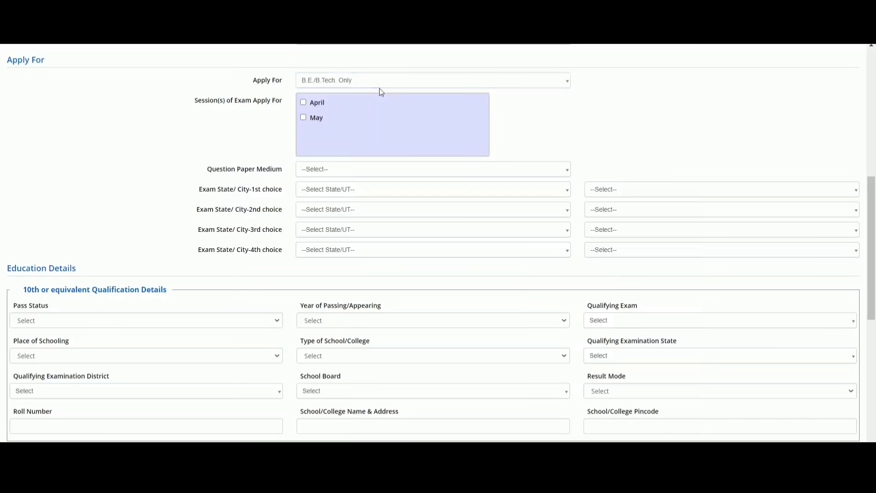
click(304, 102)
click(304, 117)
click(304, 118)
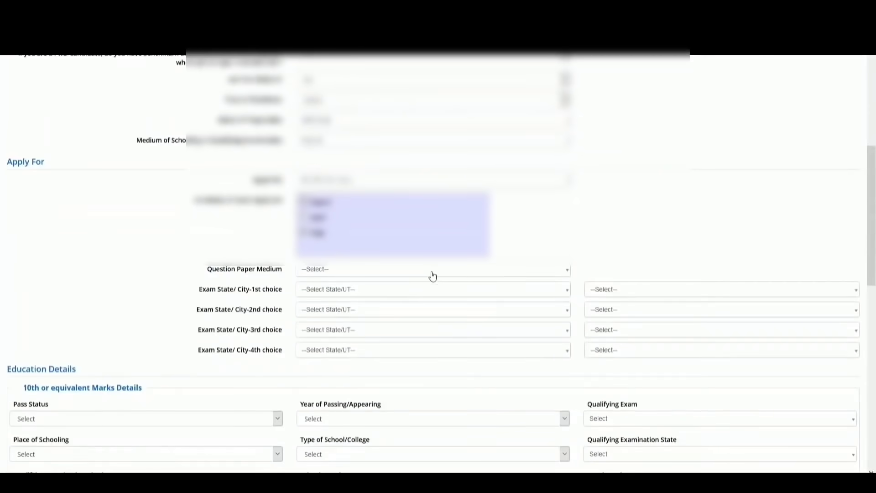
- Set the question paper medium to English
click(433, 273)
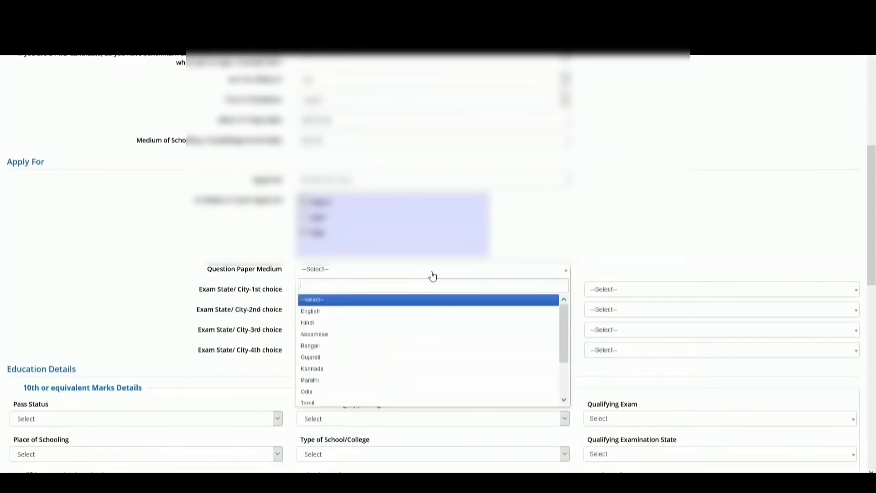
click(386, 311)
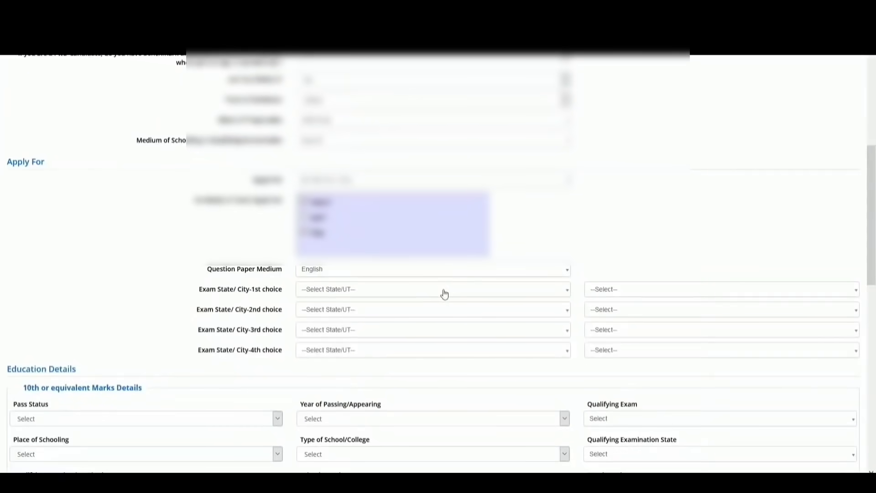
scroll(445, 293, down, 2)
- Pick BIHAR as the first exam-choice state and search its city list for PURNEA
click(458, 250)
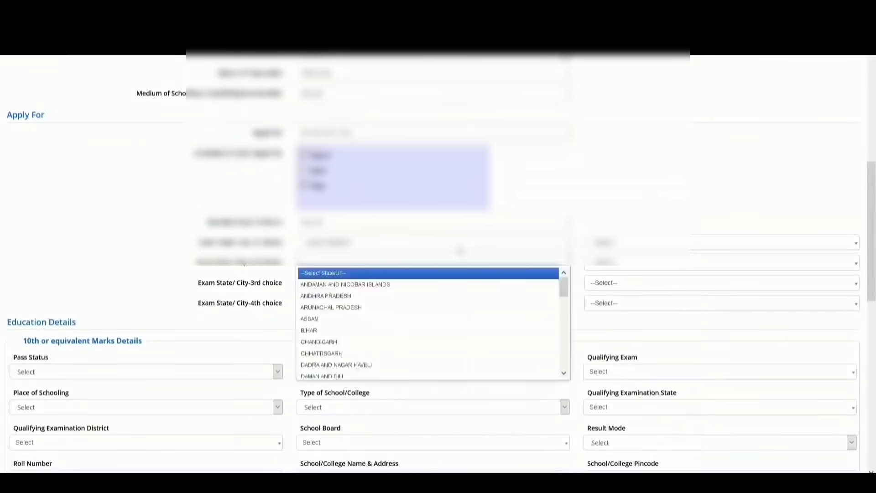
text(bi)
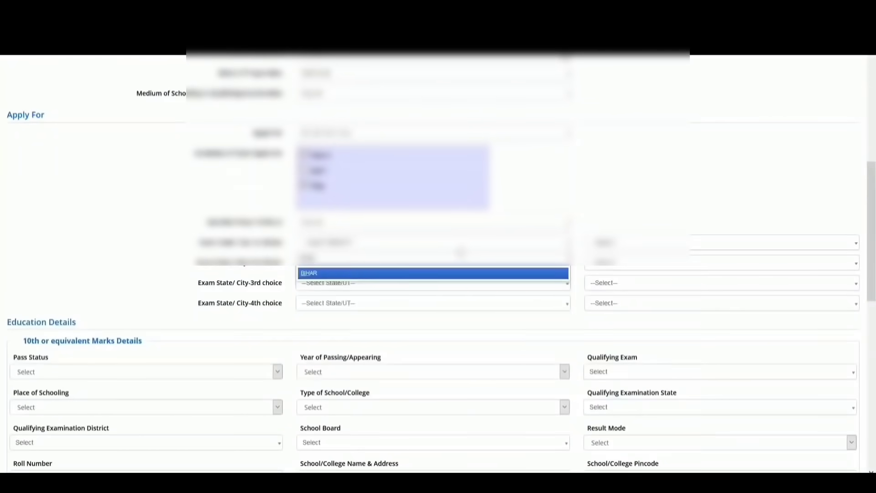
key(Return)
click(644, 246)
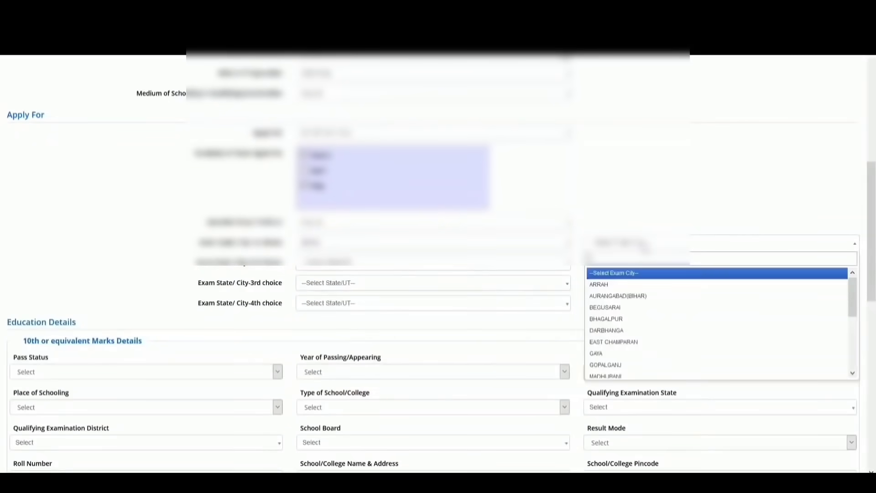
text(pur)
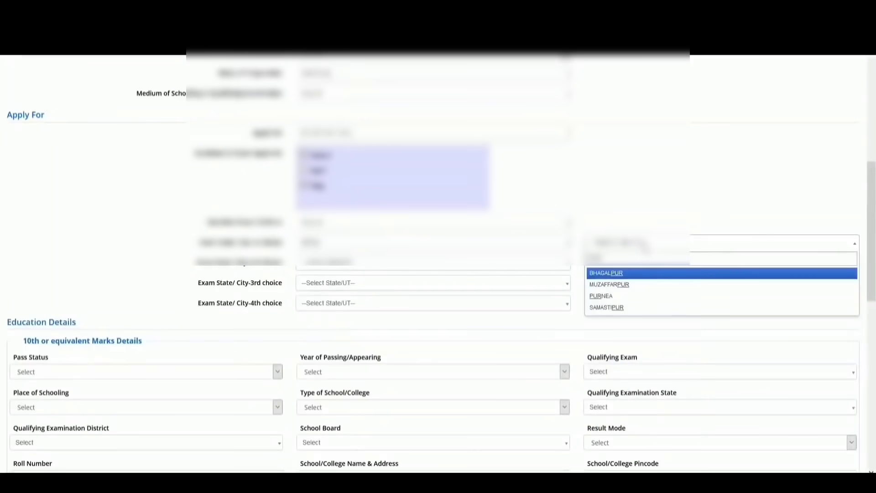
text(r)
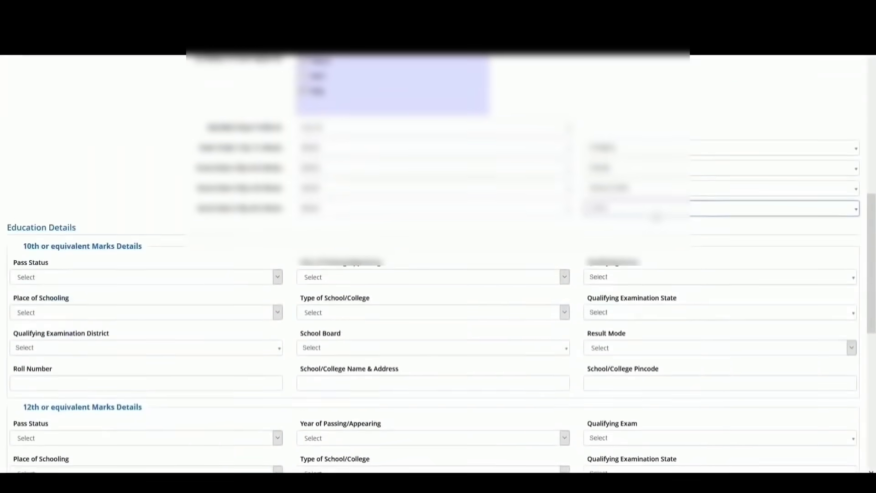
scroll(341, 207, down, 1)
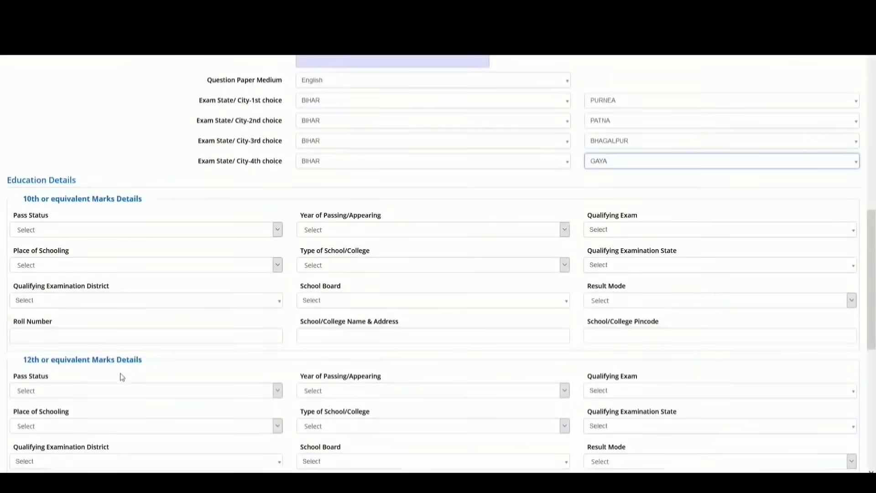
scroll(122, 378, down, 4)
- Mark the 12th qualification pass status as Passed
scroll(122, 377, down, 1)
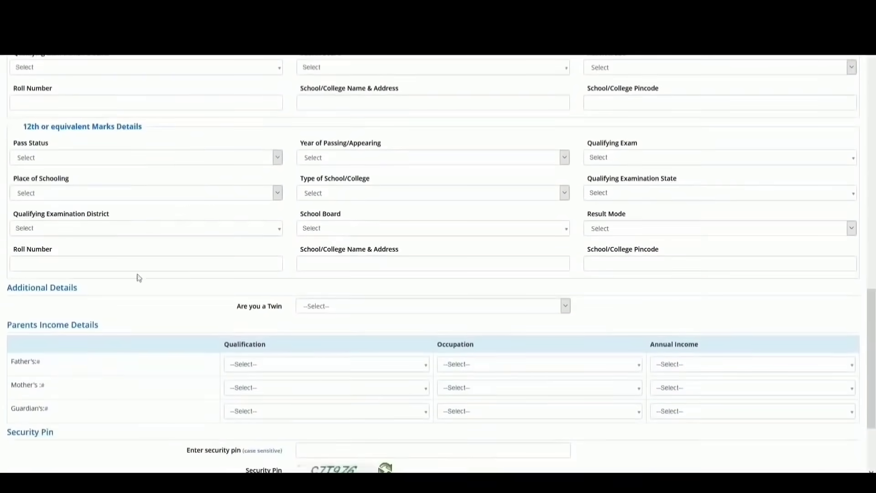
scroll(168, 159, up, 1)
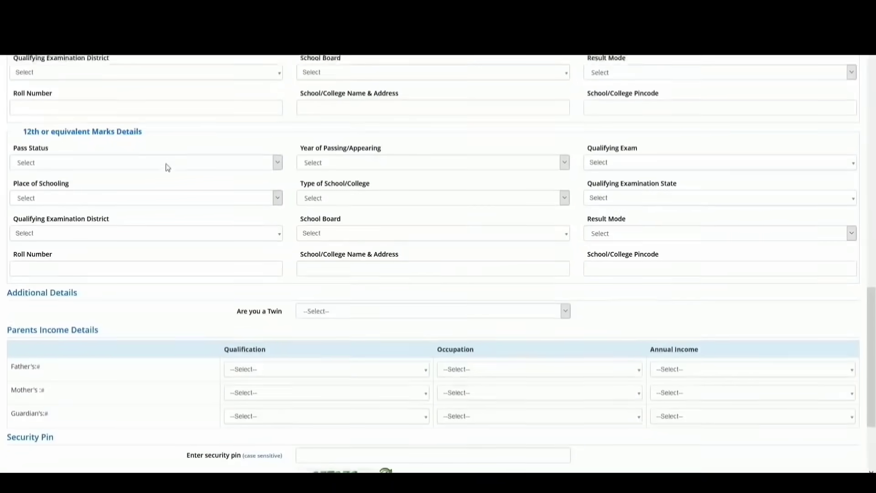
click(264, 207)
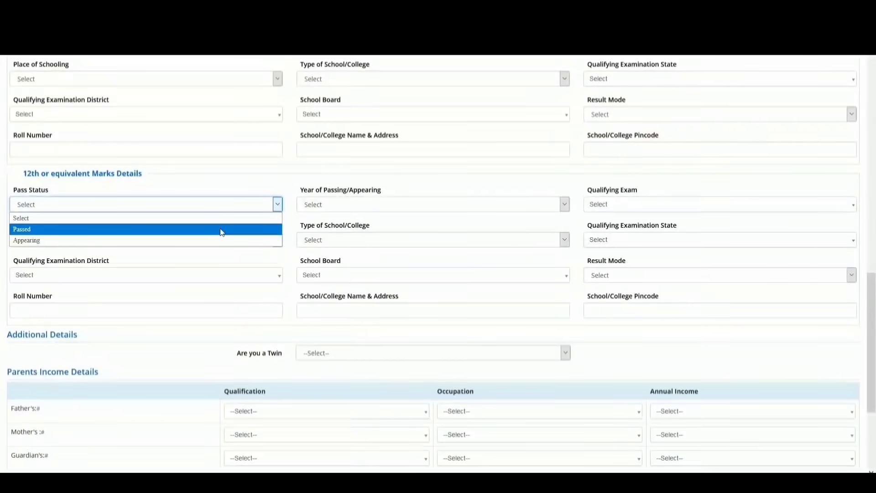
click(222, 233)
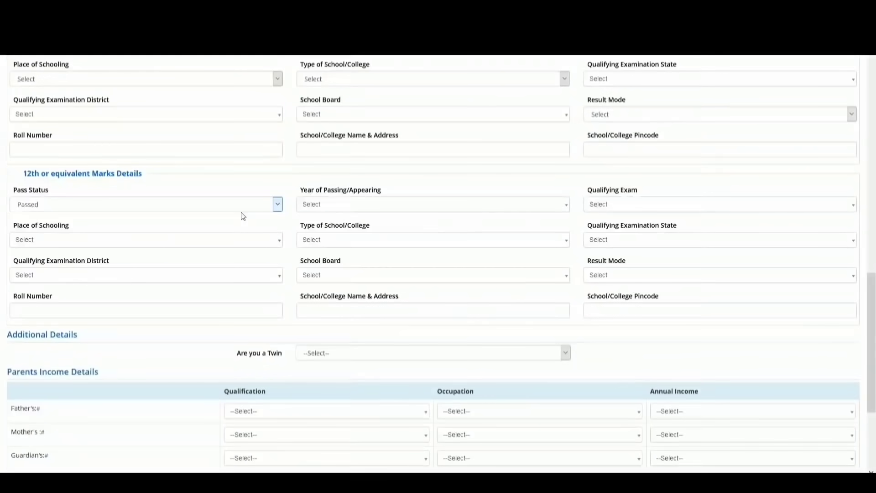
- Set the 12th year of passing and choose 10+2 final examination as qualifying exam
click(375, 210)
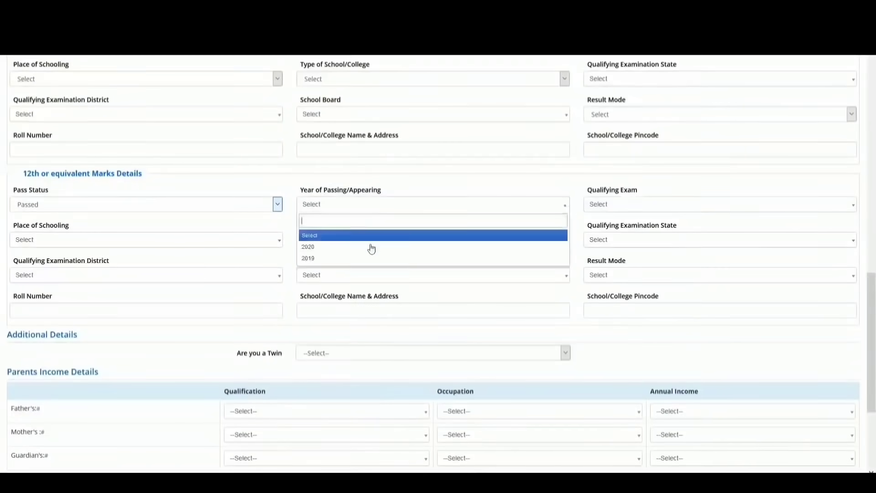
click(425, 197)
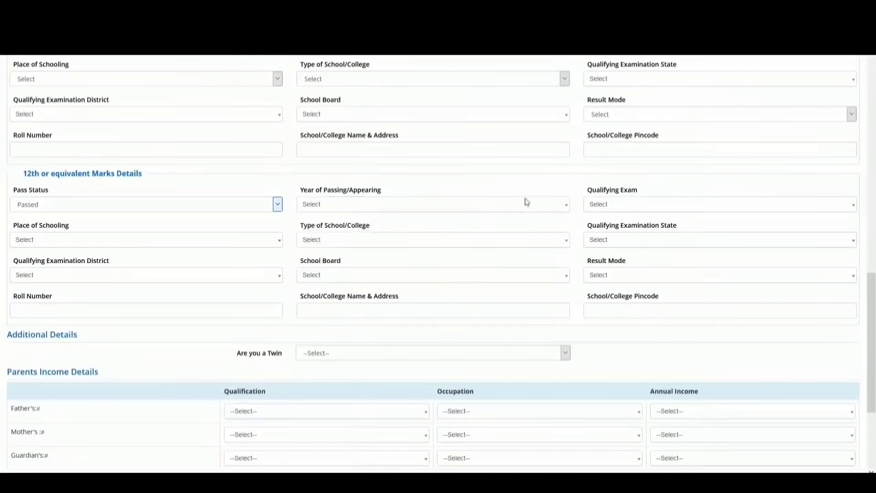
click(607, 207)
click(685, 246)
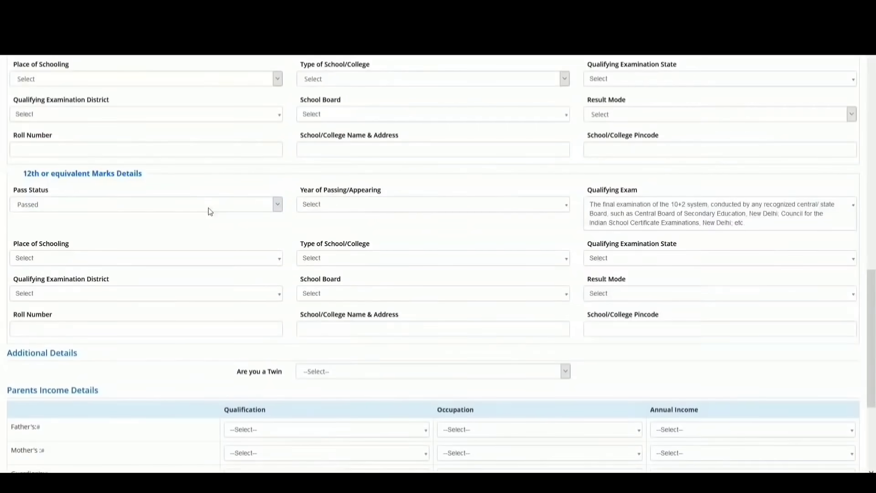
- Switch the 12th pass status to Appearing, then revert it to Passed
click(110, 206)
click(96, 239)
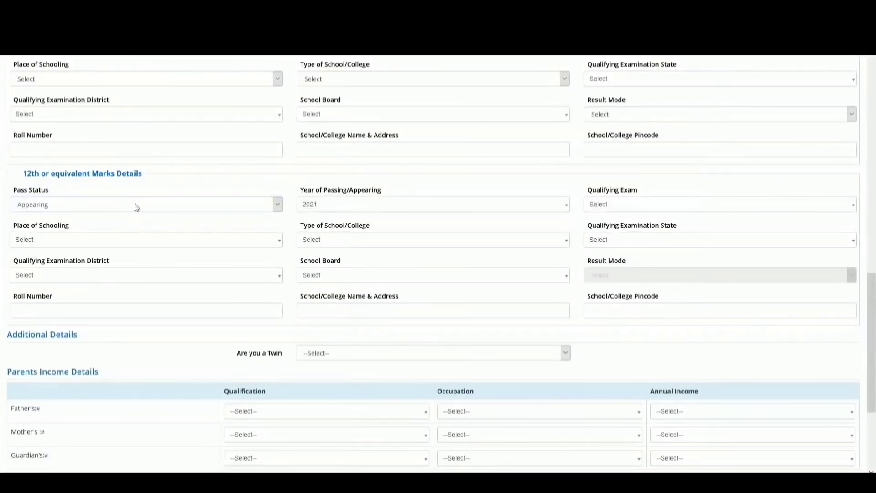
click(137, 208)
click(125, 231)
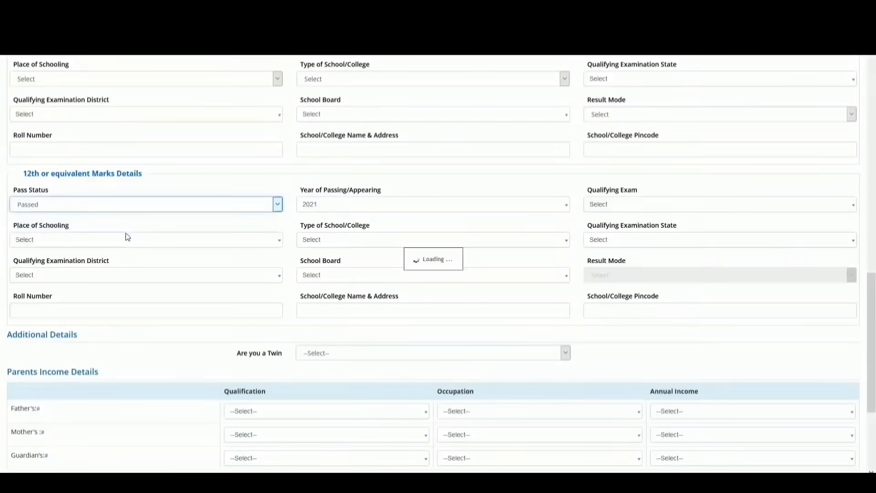
scroll(231, 245, down, 3)
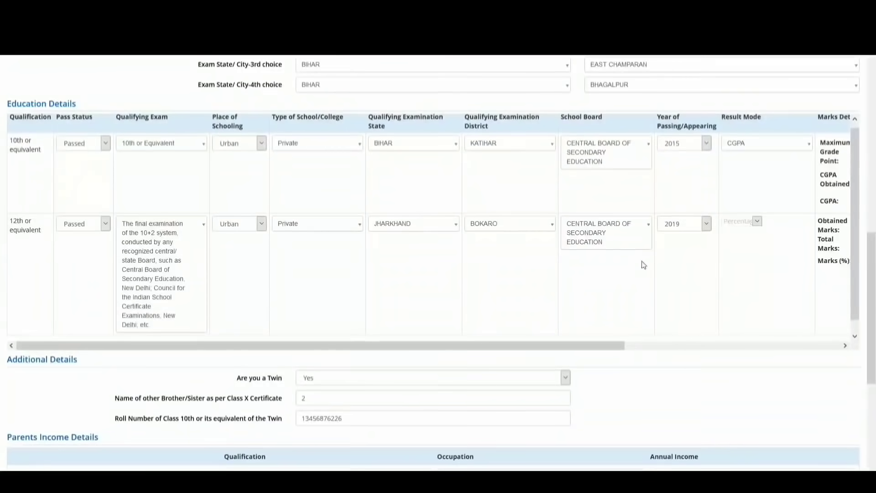
- Recheck the 12th row's qualifying exam as the 10+2 final examination and scroll to submit
drag(587, 351, 416, 365)
click(194, 224)
scroll(185, 283, down, 5)
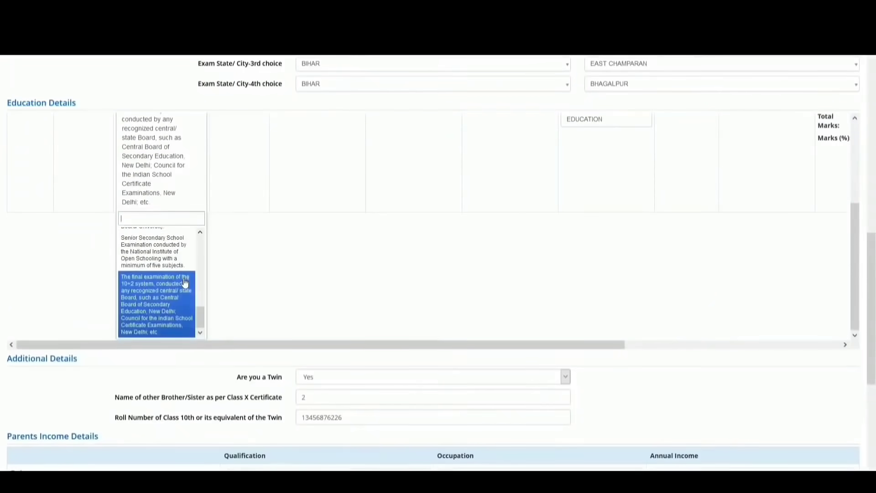
scroll(185, 283, down, 3)
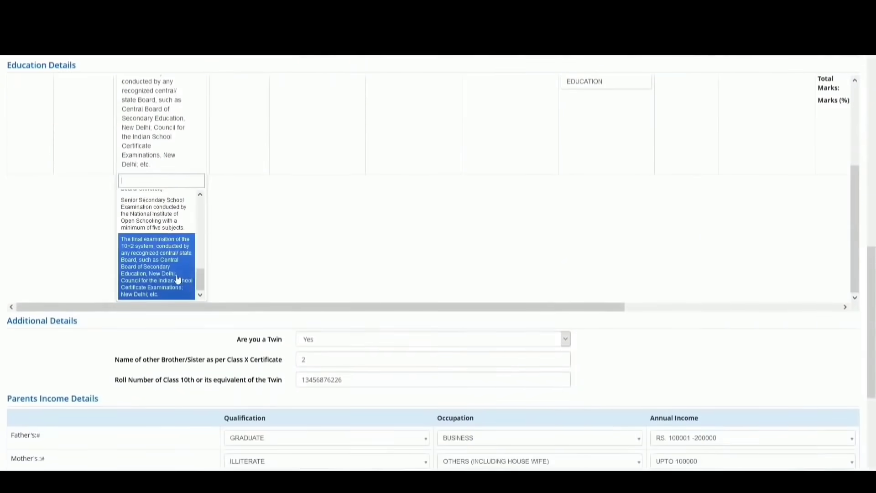
click(173, 279)
scroll(528, 253, down, 4)
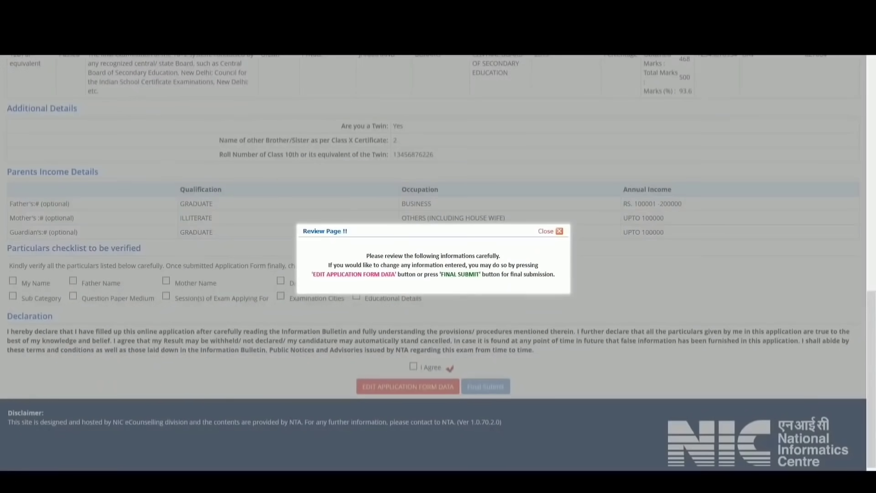
- Dismiss the review notice, look over the details, then Final Submit the form and confirm Yes
click(566, 237)
scroll(641, 101, up, 2)
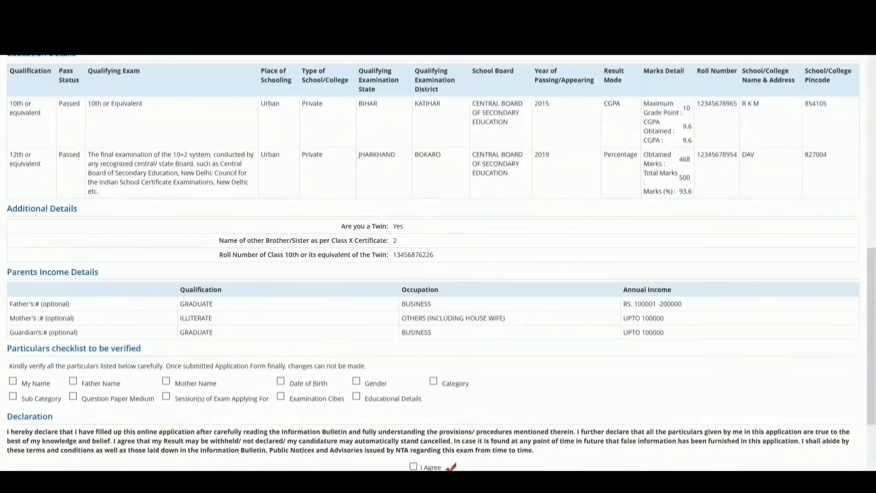
scroll(326, 358, down, 3)
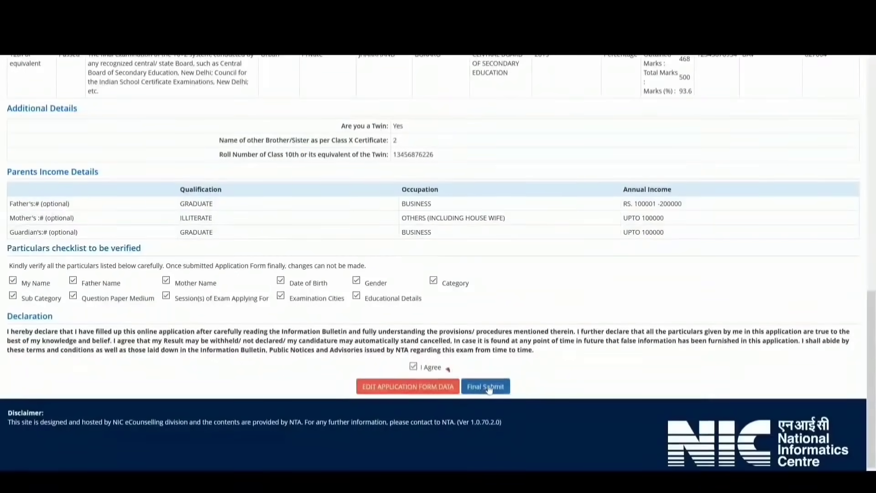
click(485, 386)
click(421, 280)
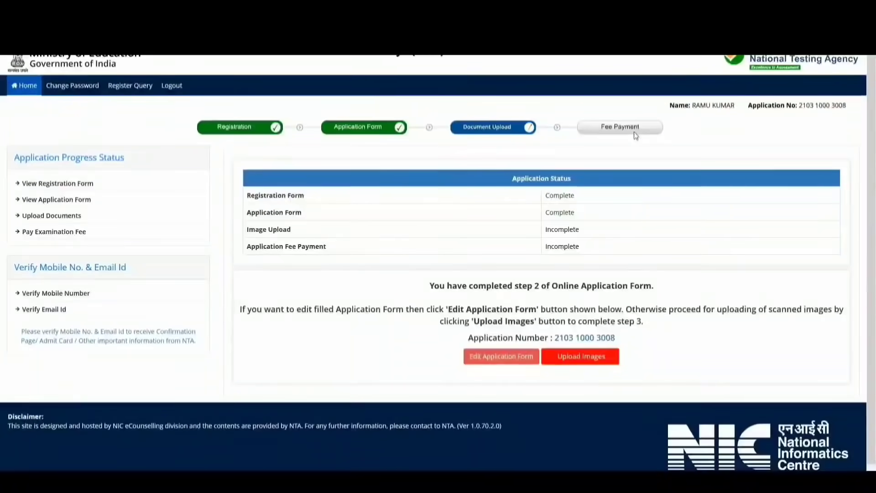
- Go to the Upload Scanned Files page for the JPG photograph and signature
click(585, 361)
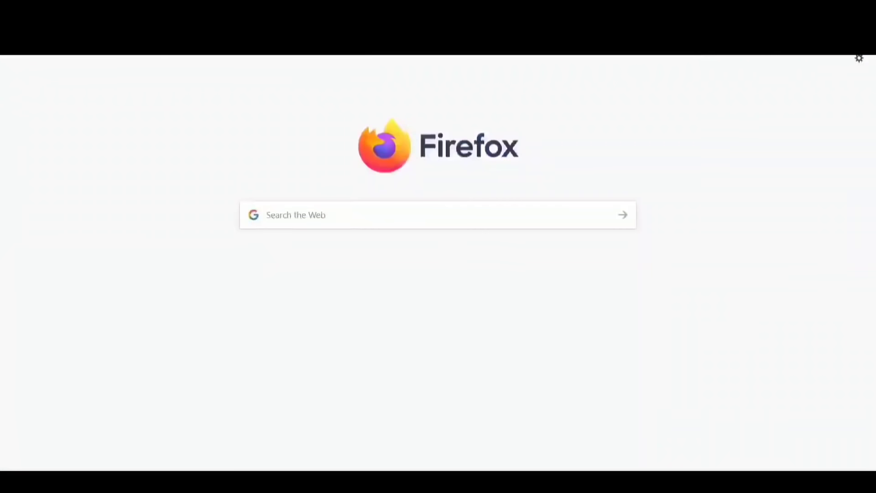
- Search Google for 'RESIZE IMAGE', then refine the query to 'RESIZE IMAGE ONLINE FREE'
text(RESI)
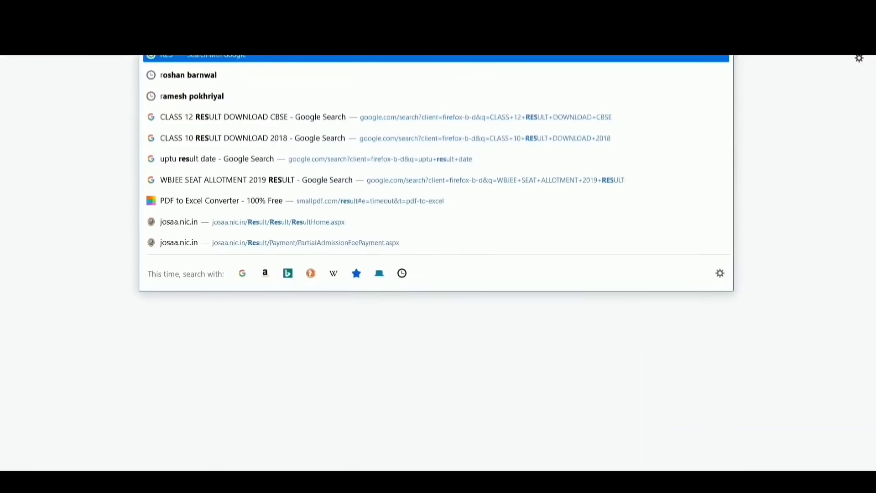
text(ZE IMAGE)
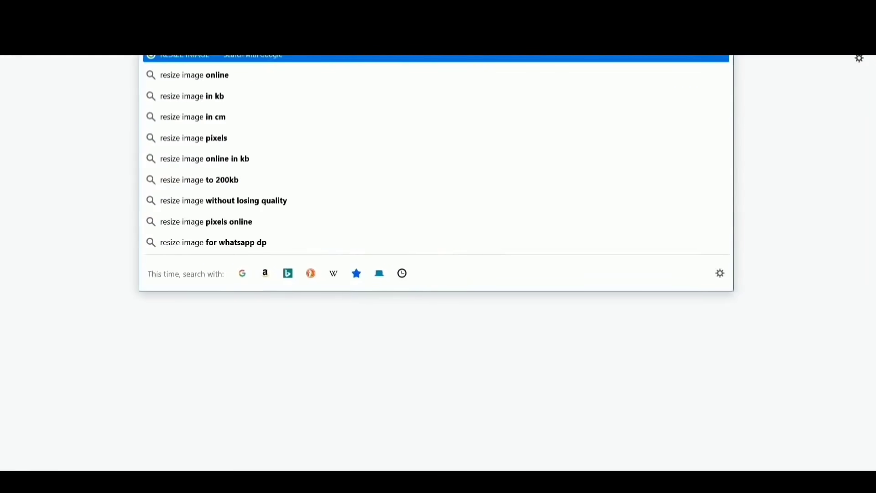
key(Return)
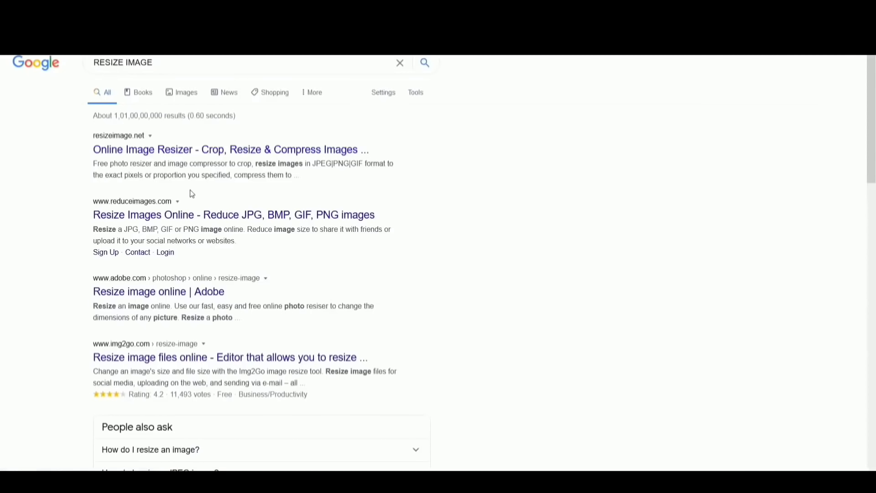
scroll(253, 315, down, 5)
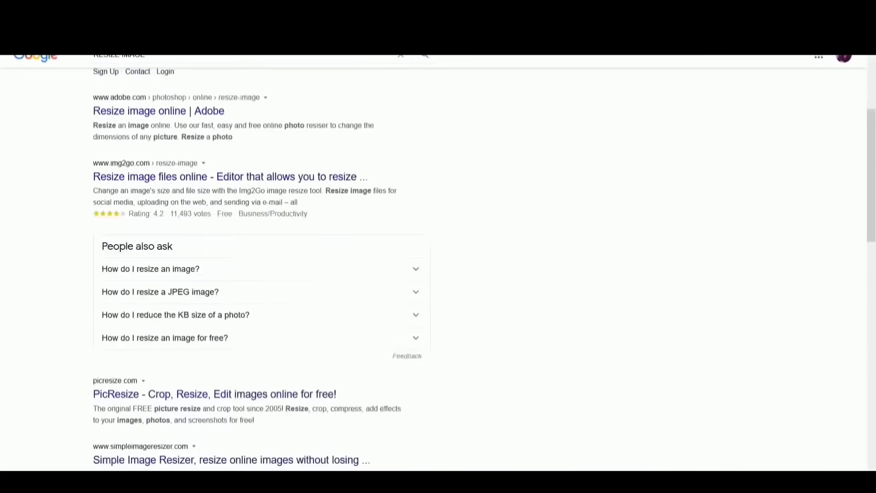
scroll(256, 315, up, 5)
click(198, 64)
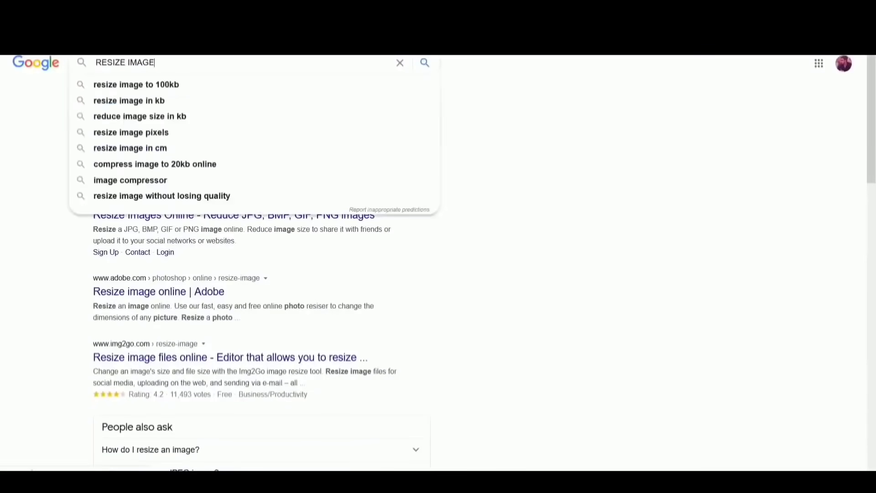
text(ONLINE FREE)
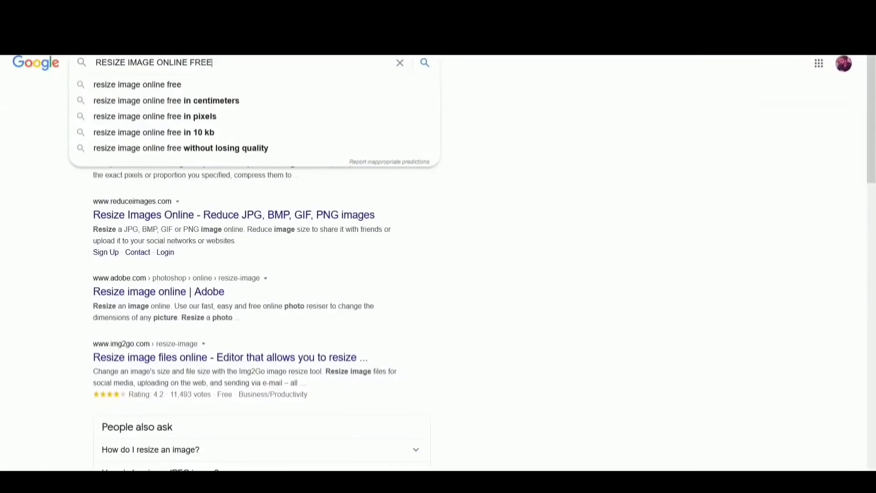
key(Return)
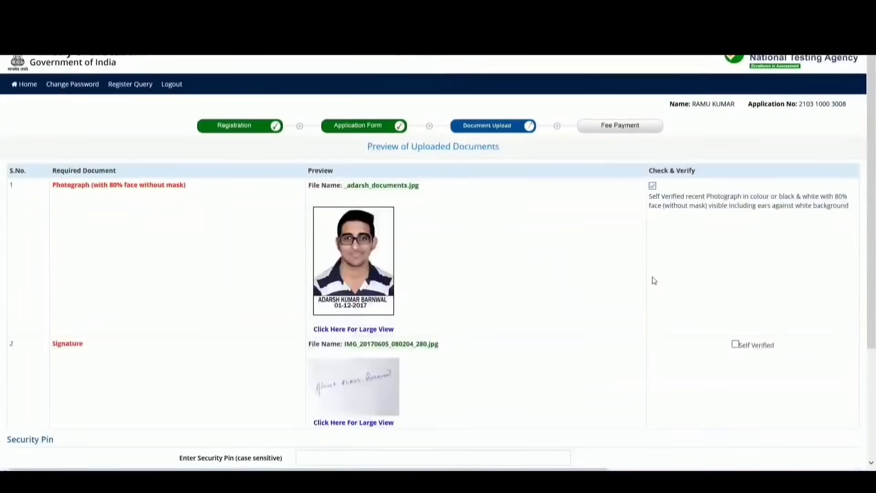
- Mark the signature Self Verified, enter the security pin, tick the verified box and upload both files
scroll(654, 280, down, 3)
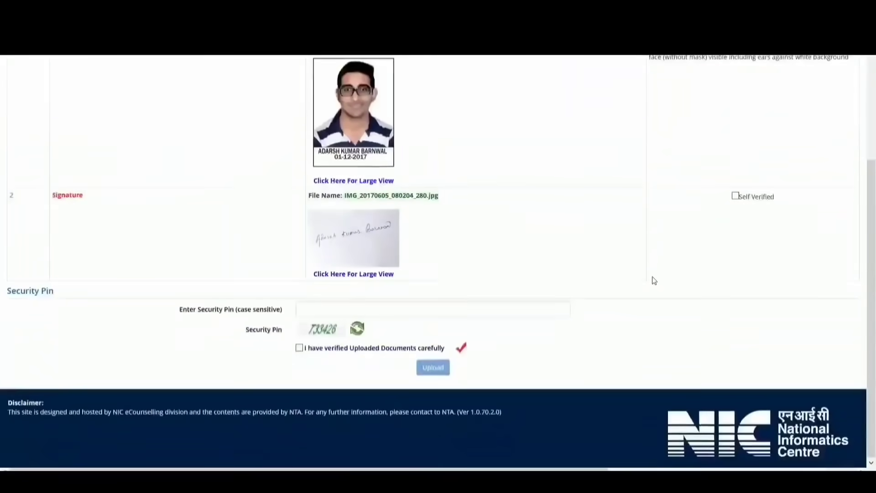
click(740, 200)
click(419, 309)
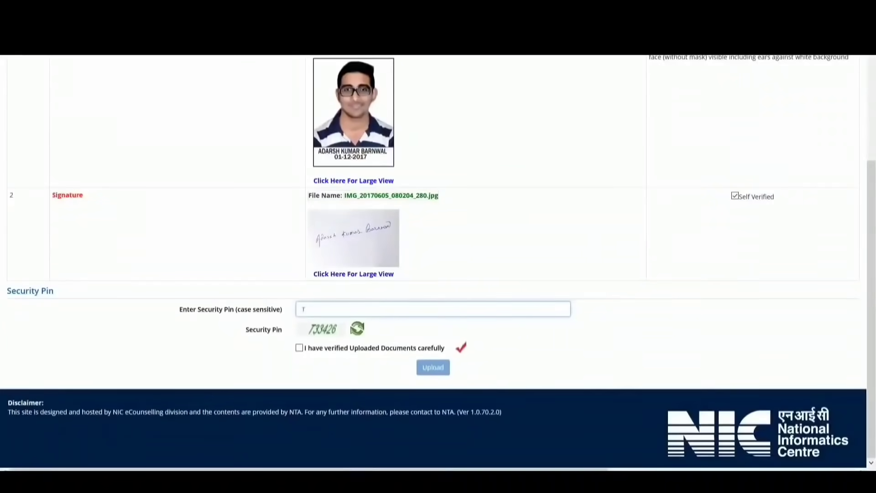
click(299, 348)
click(432, 368)
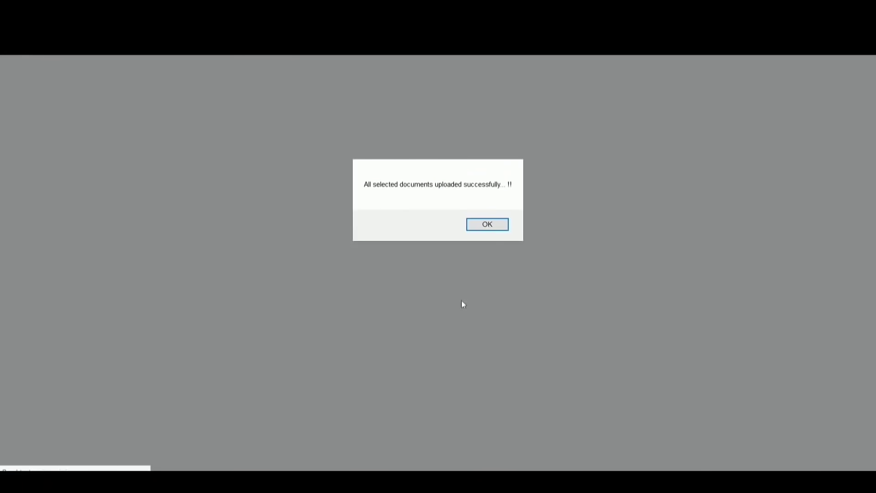
- Dismiss the upload message, then choose Online Payment for the Rs. 2600 exam fee and proceed
click(495, 227)
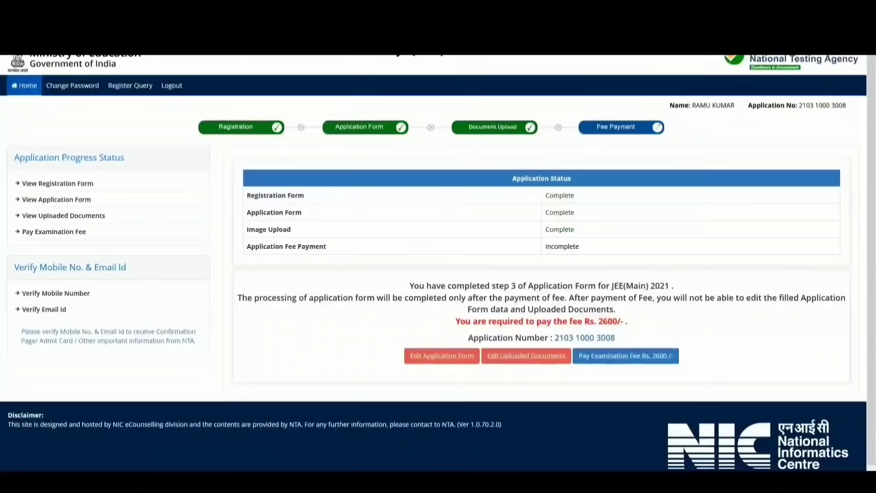
click(657, 360)
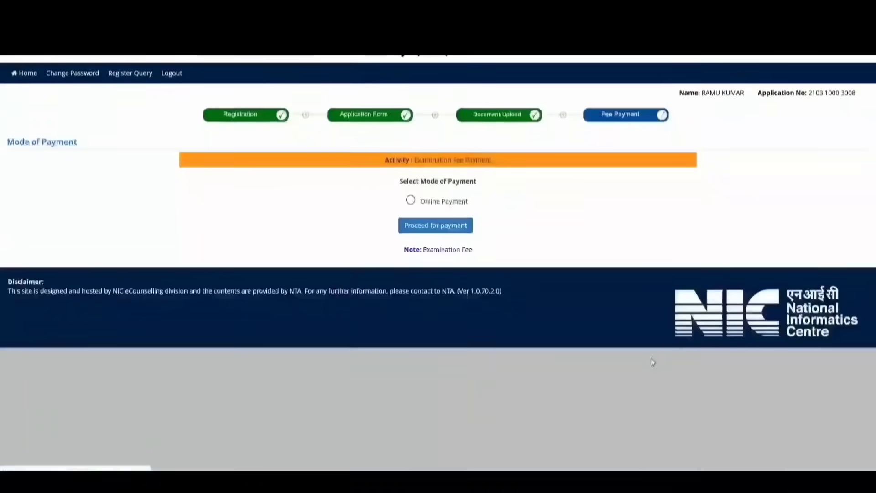
click(411, 213)
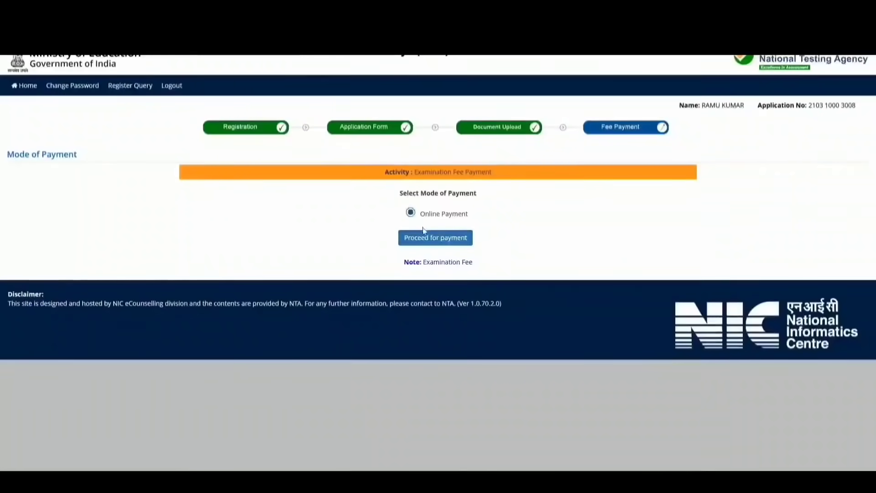
click(429, 239)
click(437, 223)
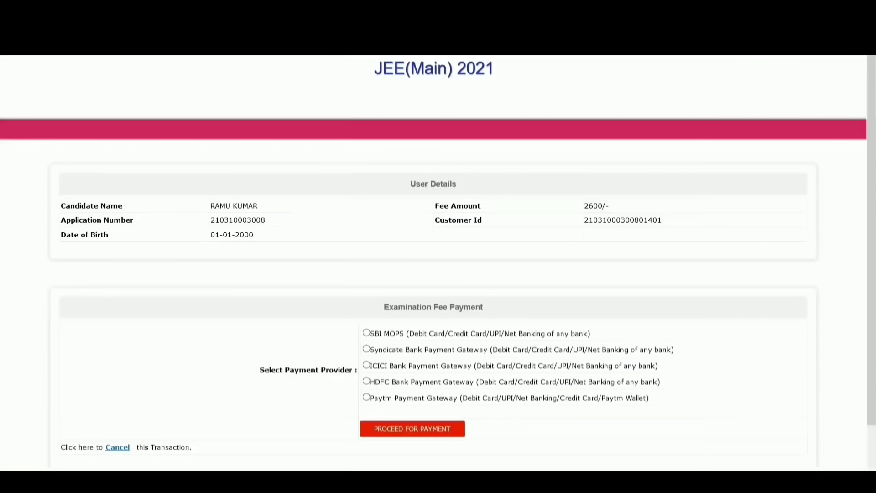
scroll(436, 310, down, 2)
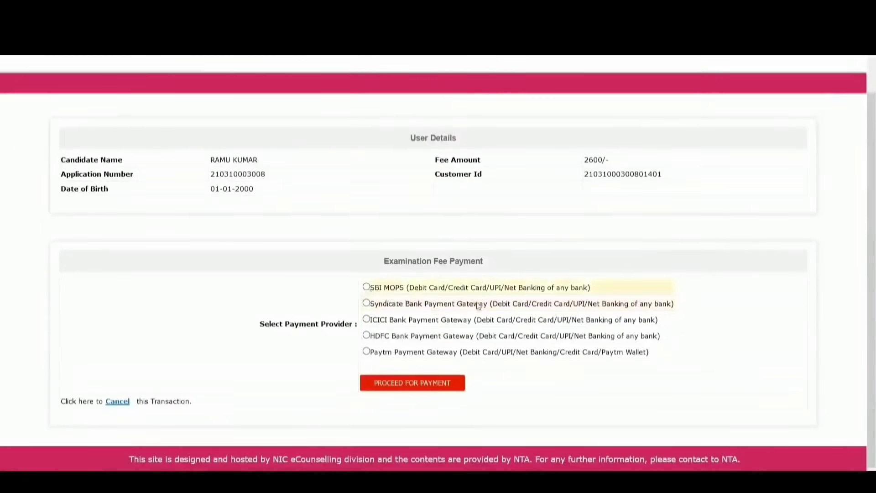